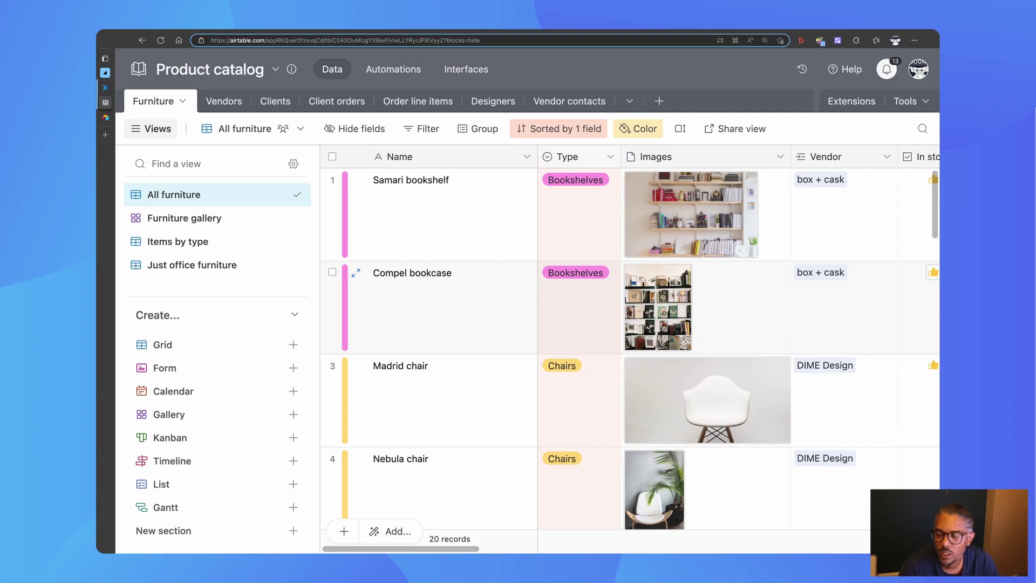
# Switch from the Airtable pages to Xano and start creating a new workspace.
pyautogui.click(106, 116)
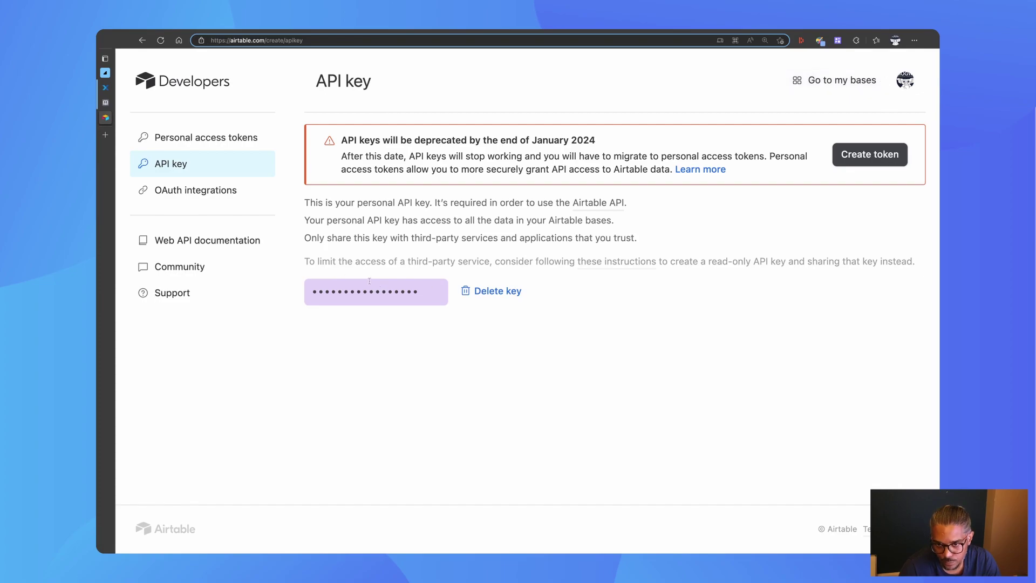
pyautogui.click(135, 87)
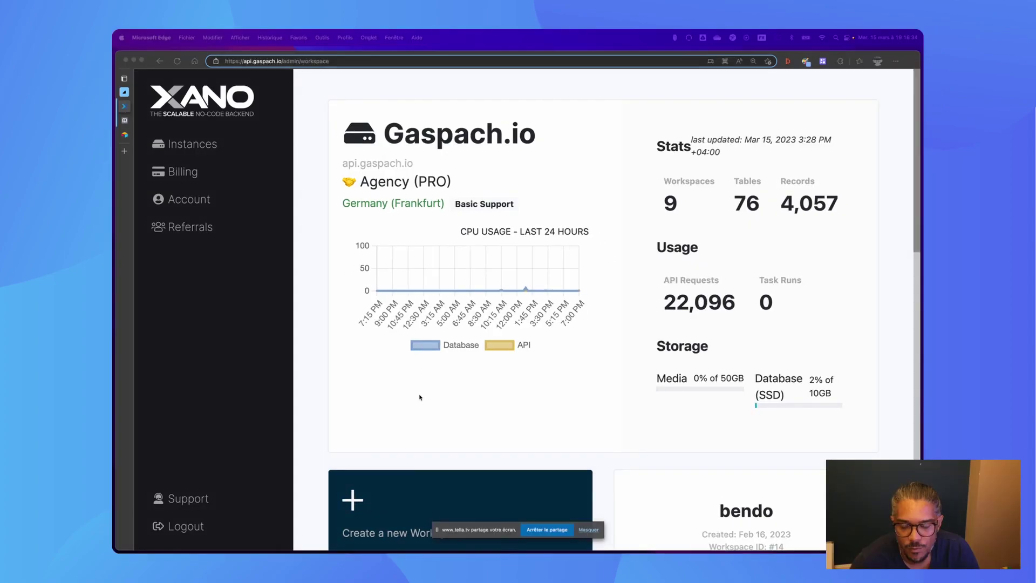
pyautogui.scroll(-1, 424, 378)
pyautogui.scroll(-3, 424, 378)
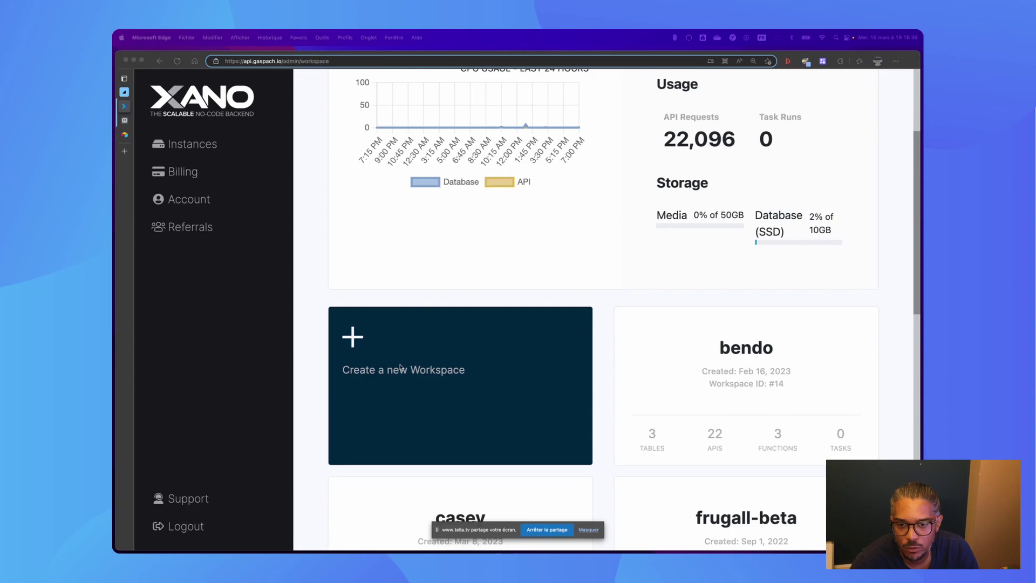
pyautogui.click(396, 367)
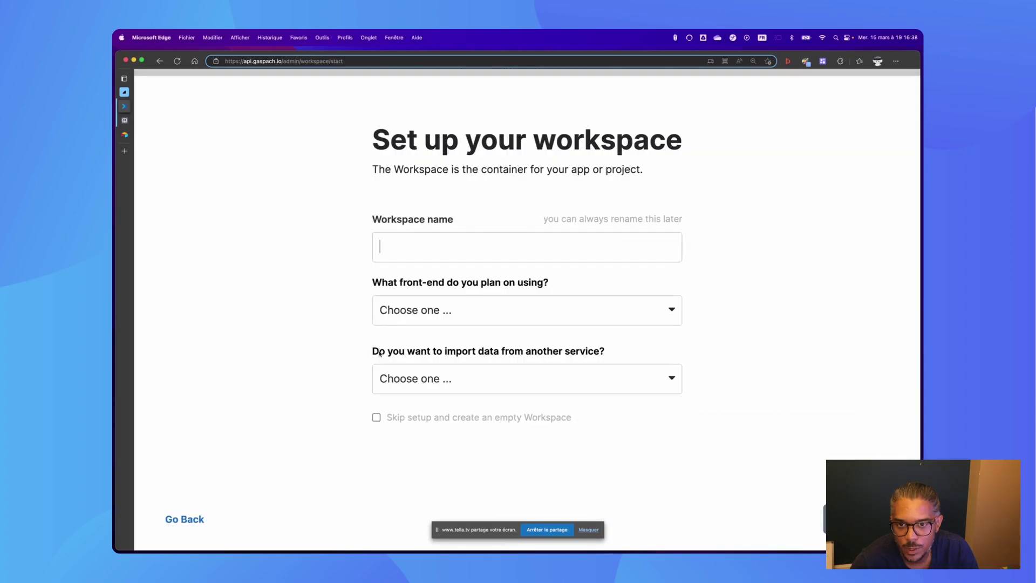
# Name the workspace "product catalog", choose WeWeb as the front-end and Airtable as the import source, and continue.
pyautogui.write('pr')
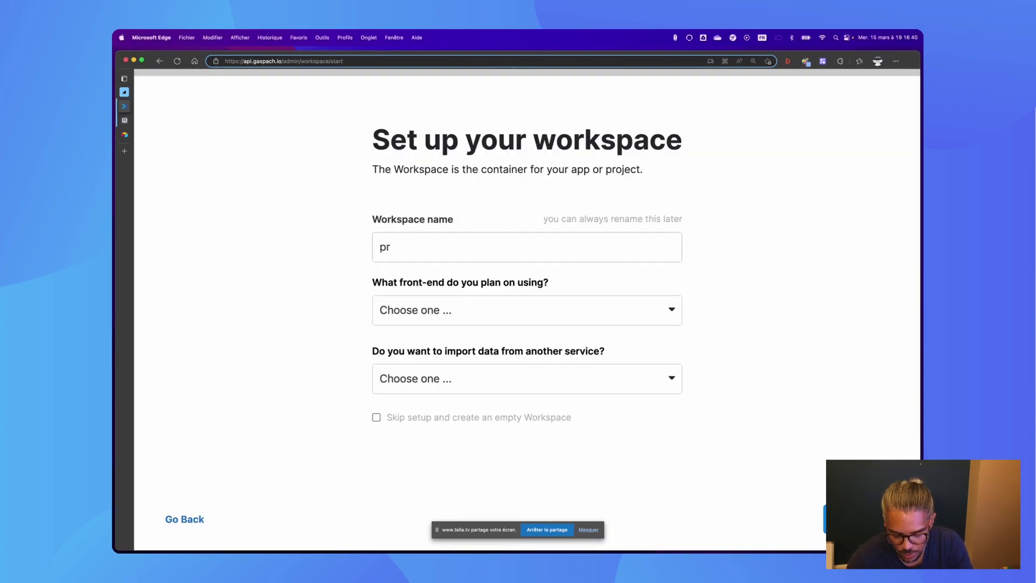
pyautogui.write('oduct ')
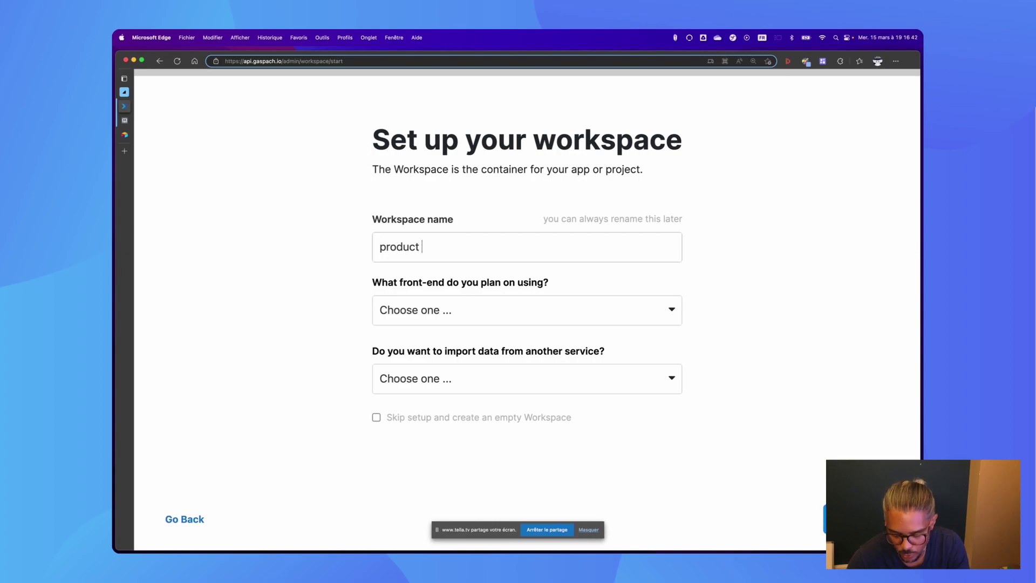
pyautogui.write('catalog')
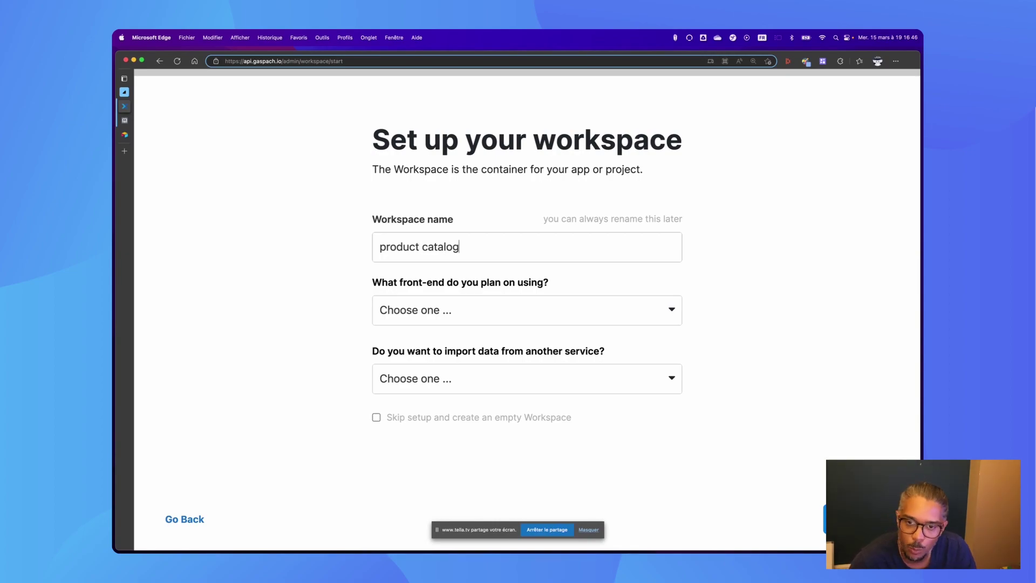
pyautogui.click(430, 313)
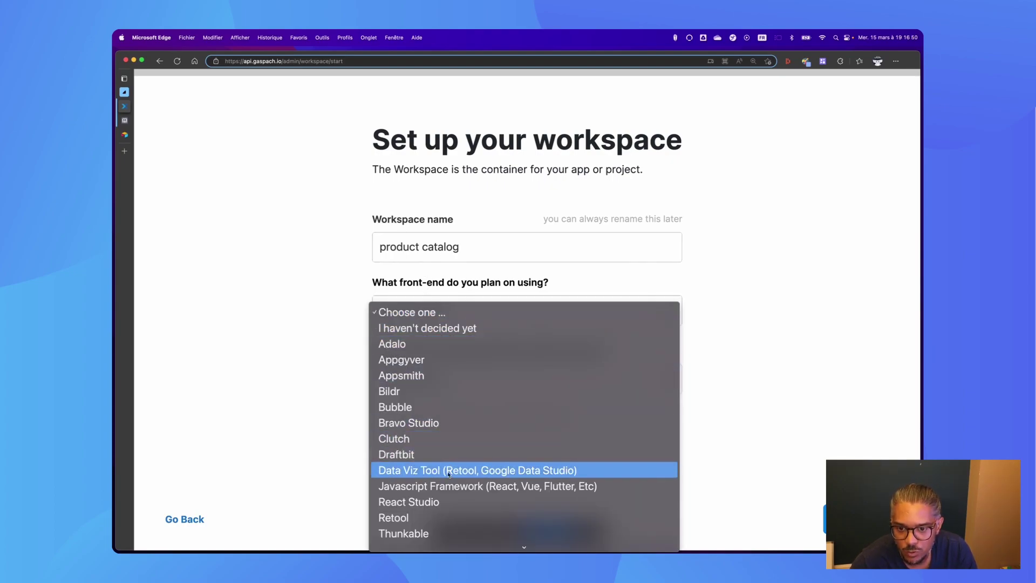
pyautogui.scroll(-2, 434, 482)
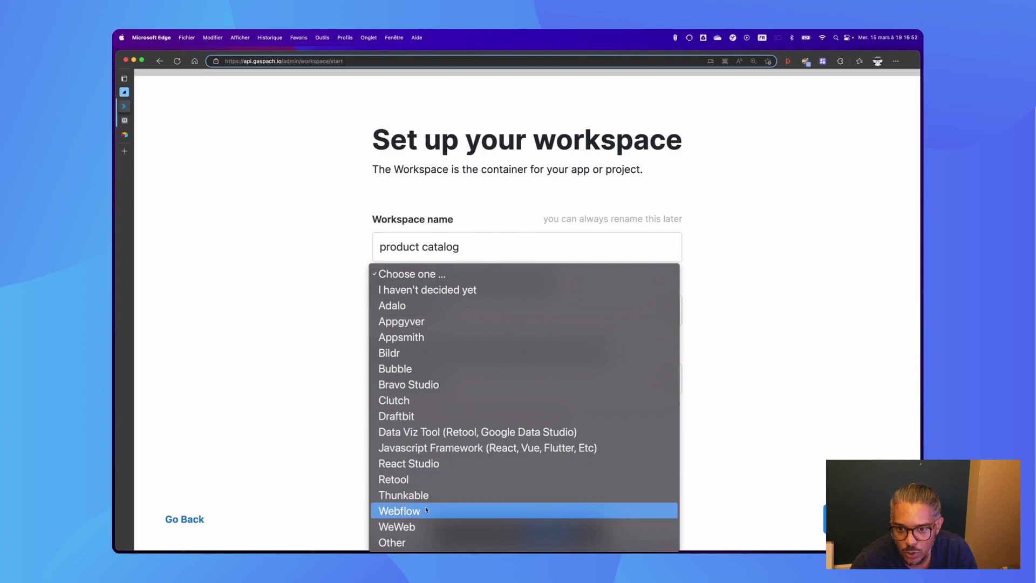
pyautogui.click(417, 526)
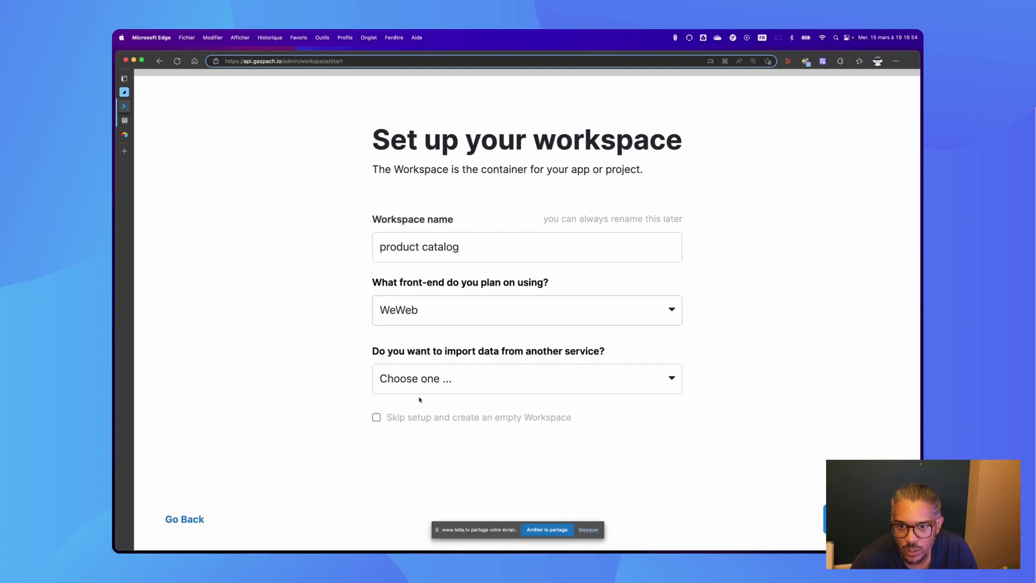
pyautogui.click(437, 368)
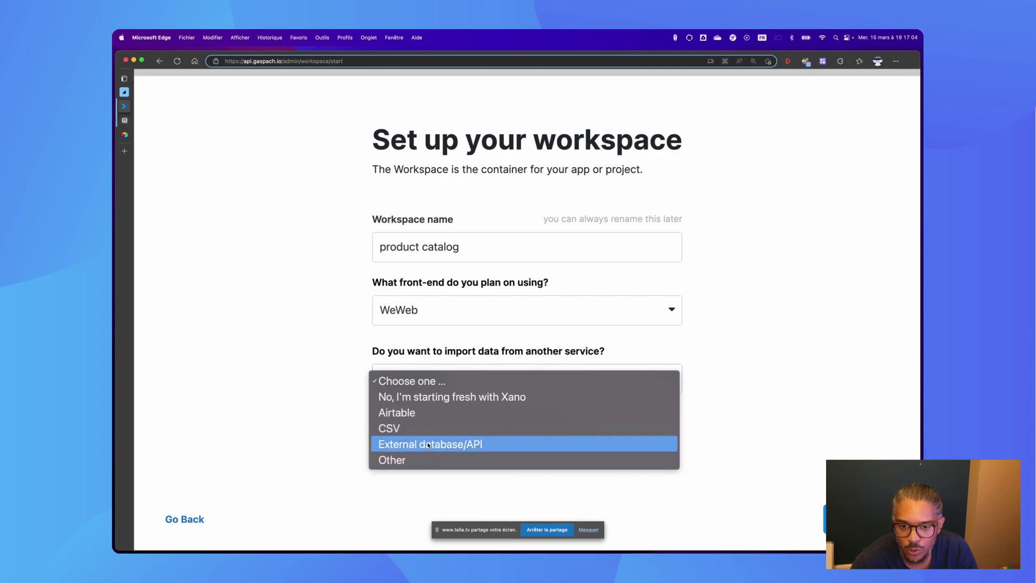
pyautogui.click(462, 413)
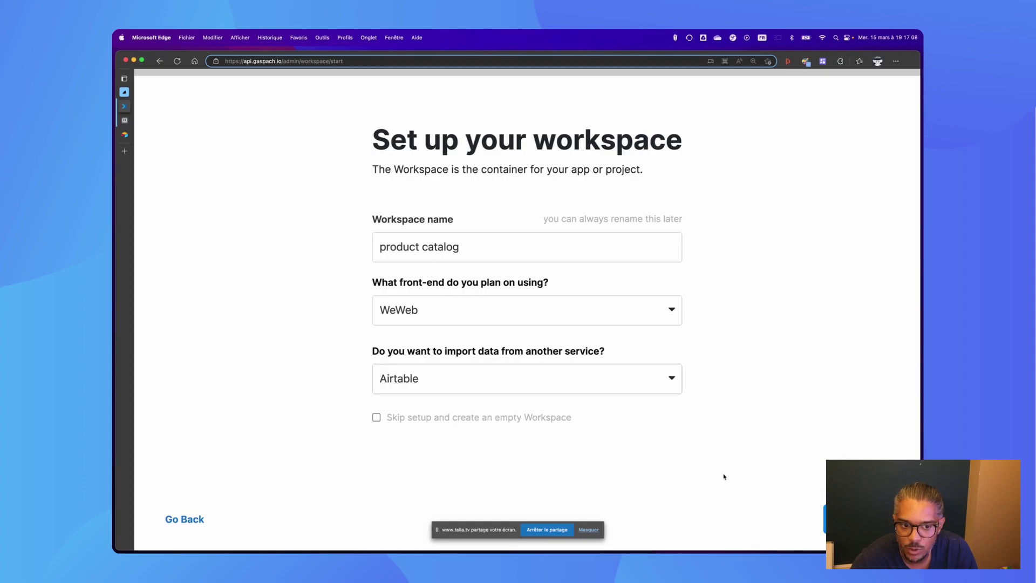
pyautogui.click(839, 519)
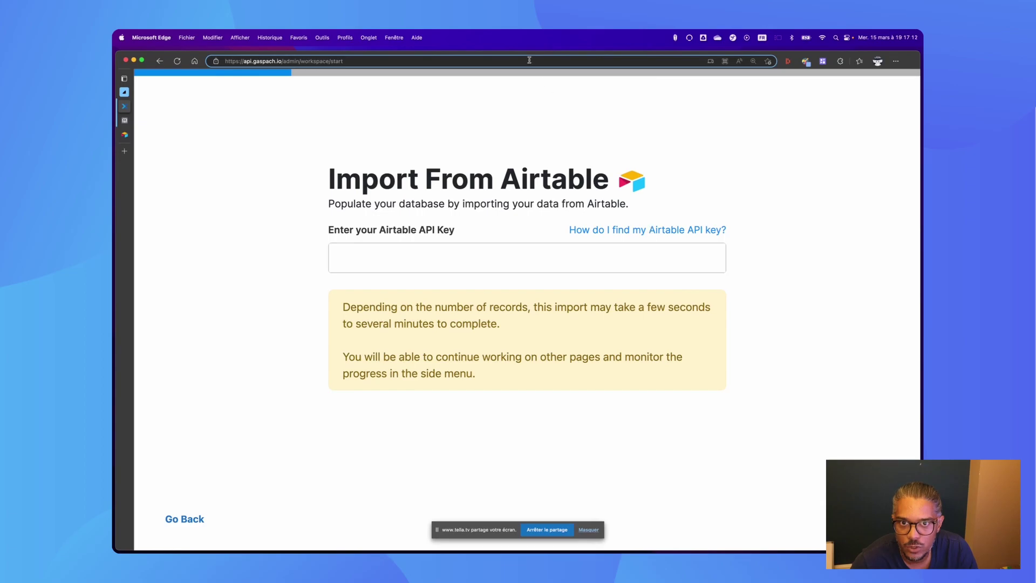
# Enter the Airtable API key and choose the Product catalog base for the import.
pyautogui.press('F11')
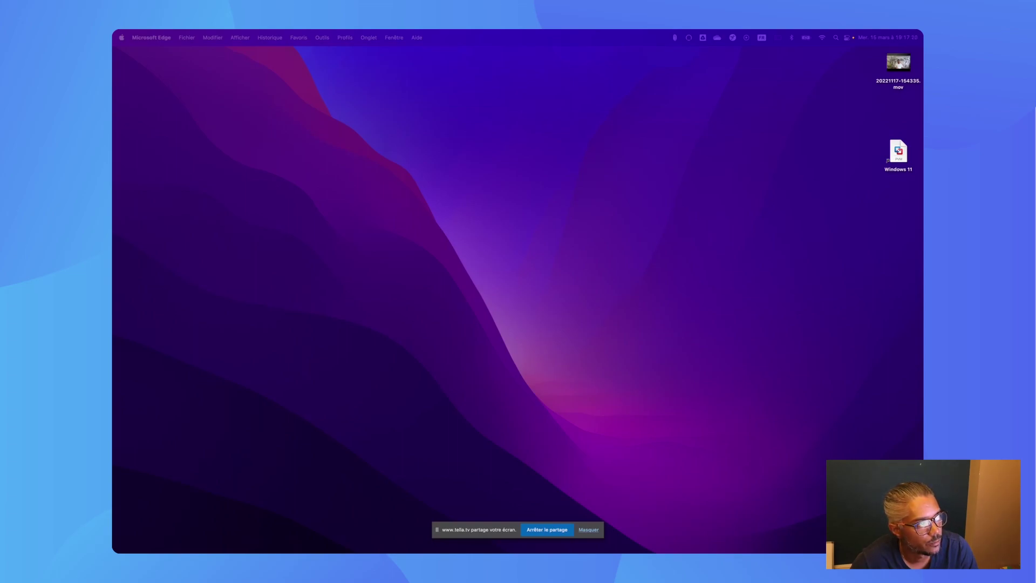
pyautogui.press('F11')
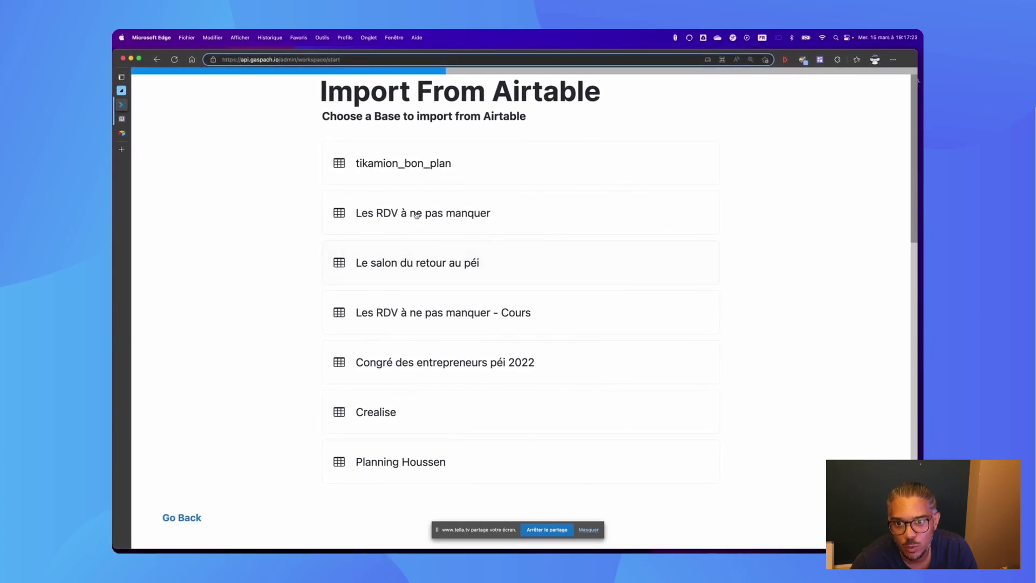
pyautogui.scroll(-5, 416, 218)
pyautogui.scroll(-15, 415, 223)
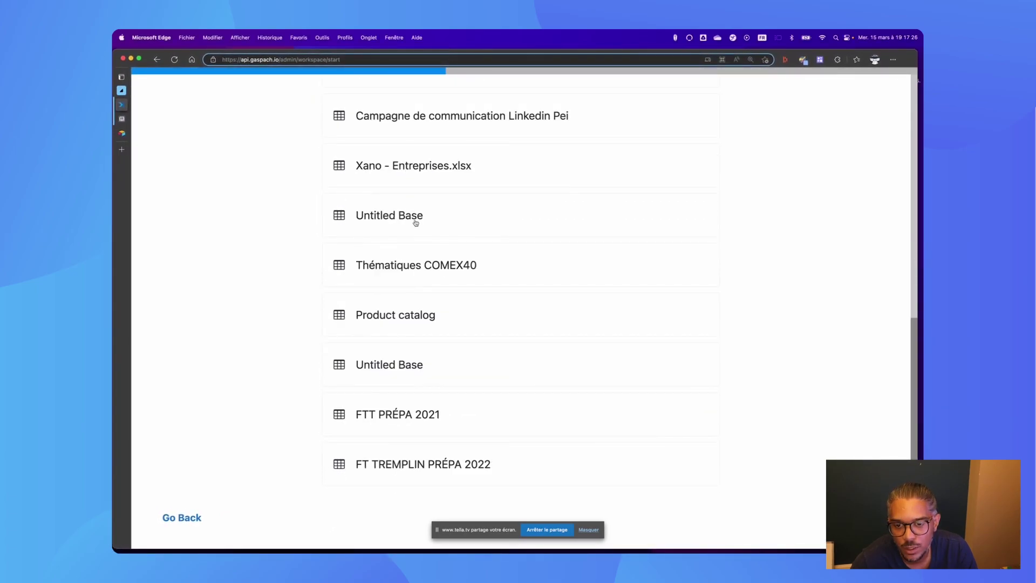
pyautogui.scroll(12, 415, 222)
pyautogui.scroll(-12, 416, 221)
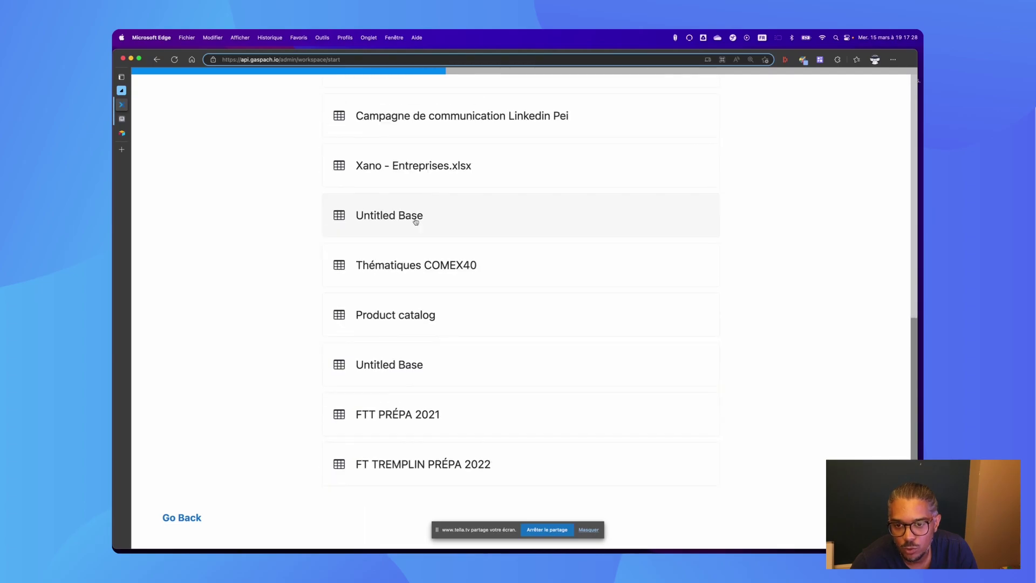
pyautogui.click(402, 319)
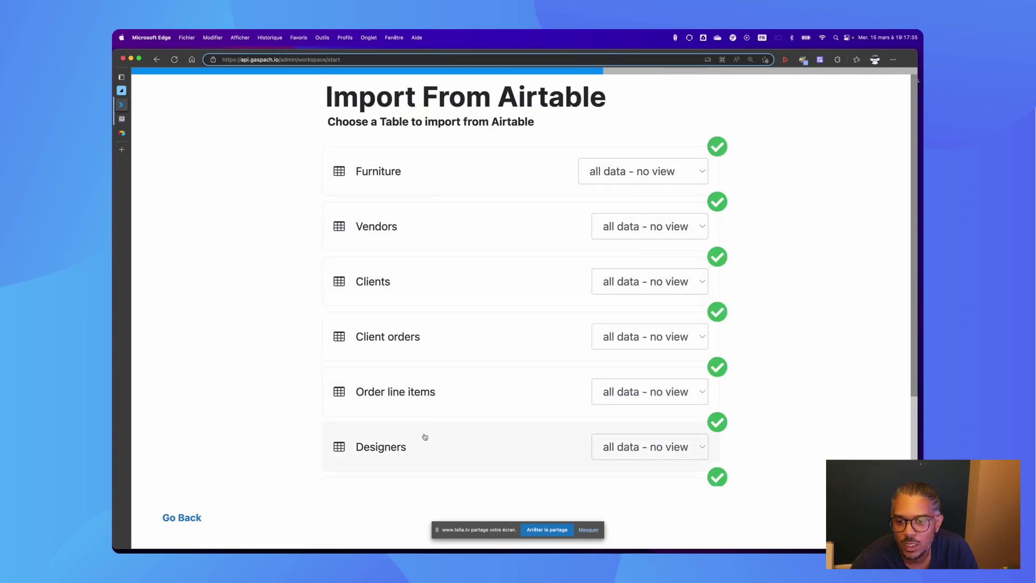
# Keep all tables of the base selected with "all data - no view" and enable downloading and importing attachments.
pyautogui.scroll(-2, 451, 261)
pyautogui.scroll(-1, 452, 260)
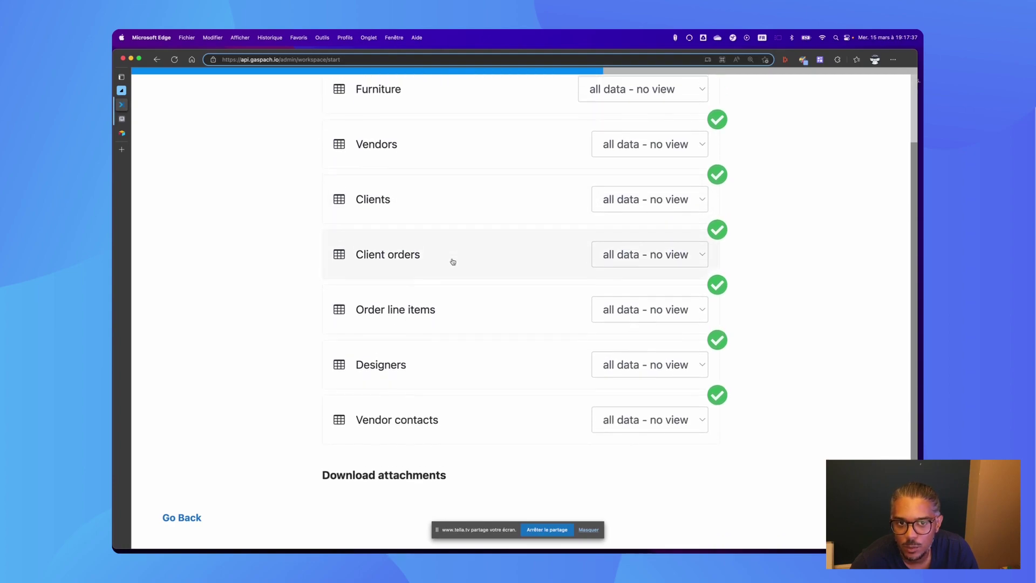
pyautogui.scroll(3, 451, 260)
pyautogui.click(660, 173)
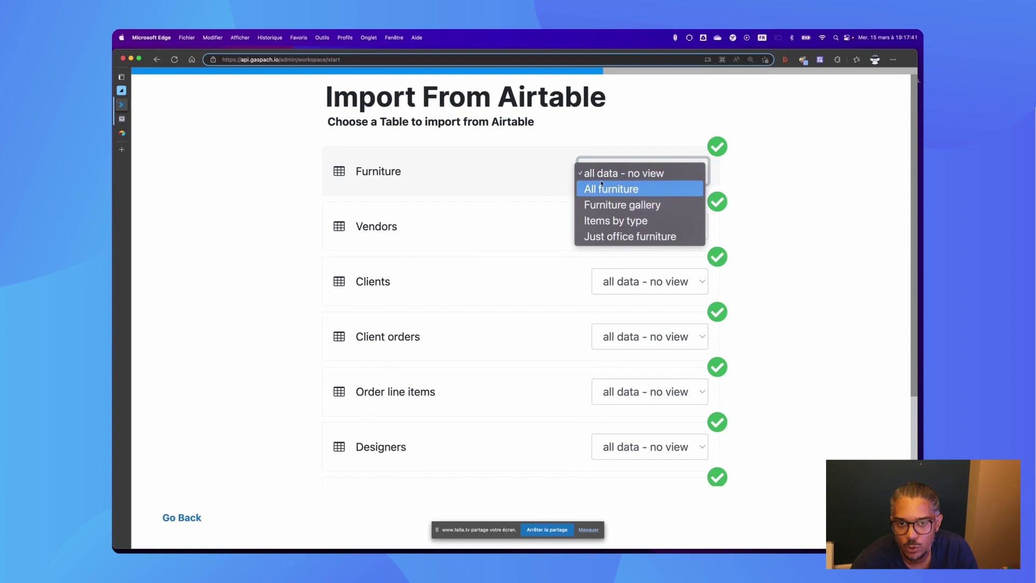
pyautogui.click(523, 184)
pyautogui.scroll(-1, 462, 183)
pyautogui.scroll(-5, 456, 205)
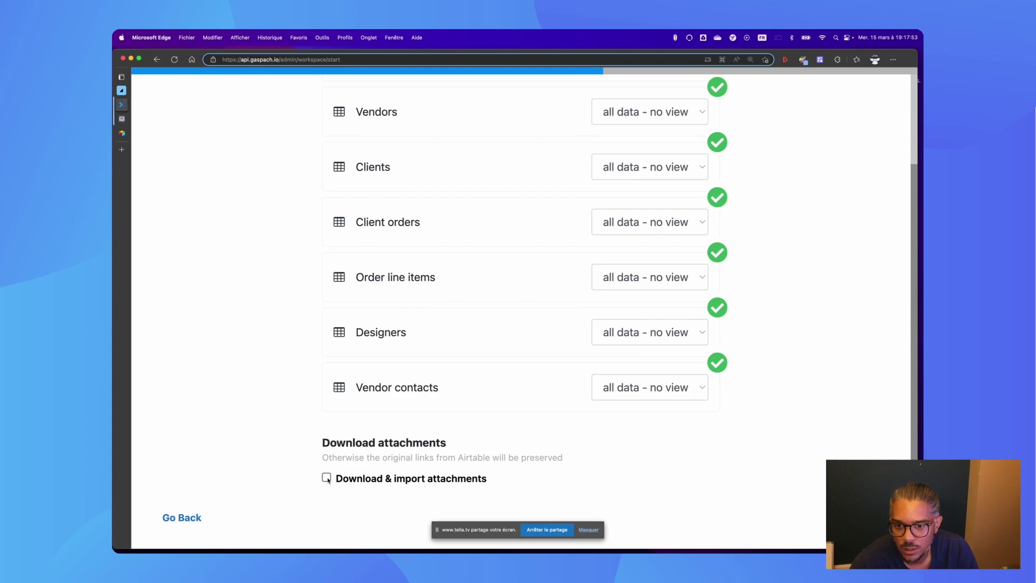
pyautogui.click(327, 478)
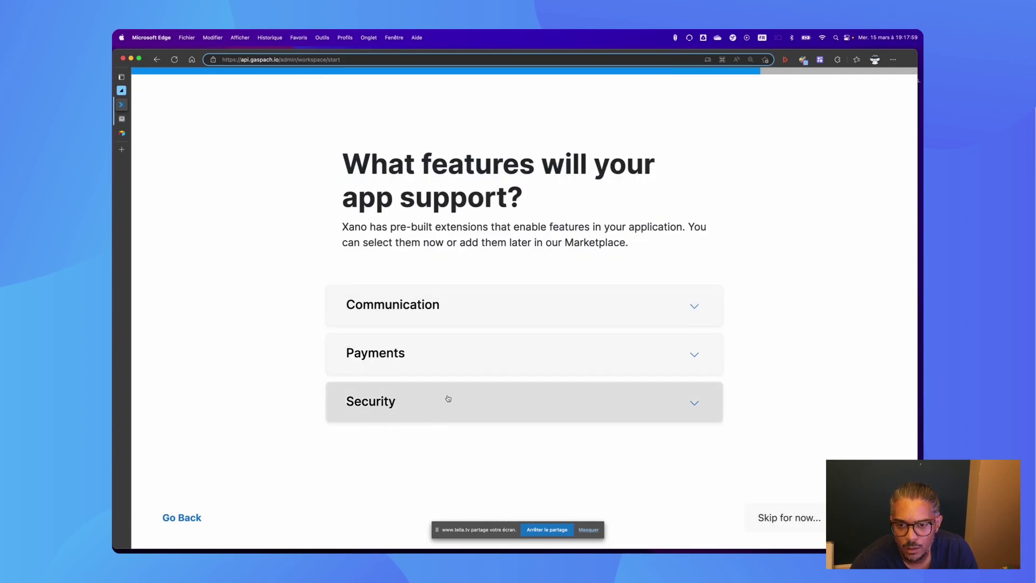
# Examine the pre-built extensions offered under Communication, Payments and Security.
pyautogui.click(654, 320)
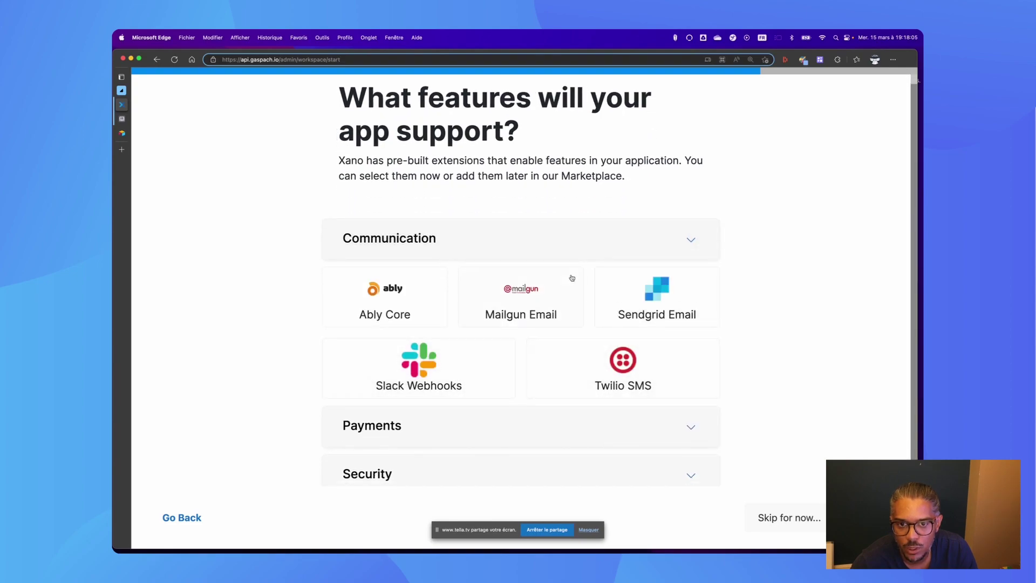
pyautogui.click(571, 241)
pyautogui.click(520, 371)
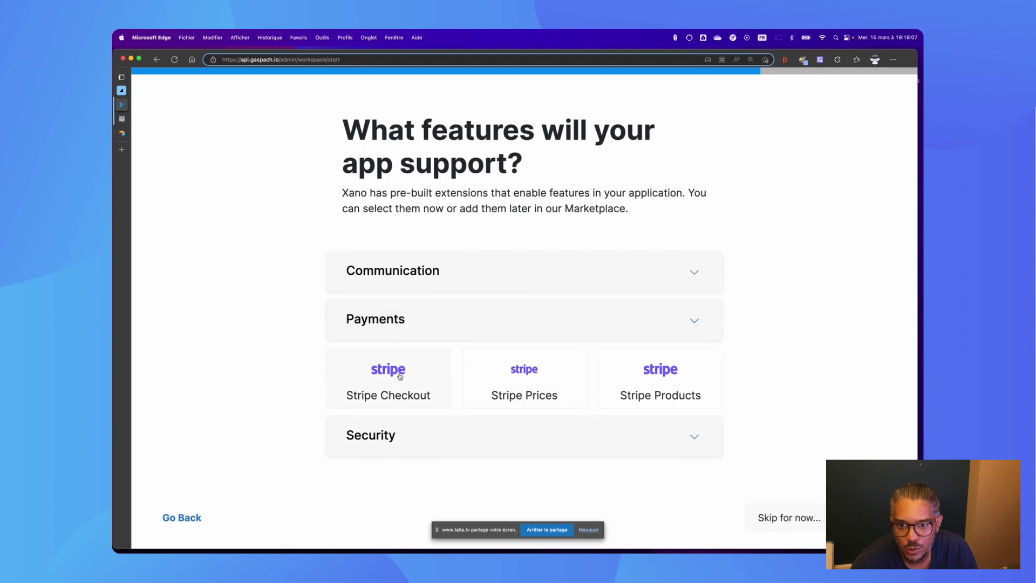
pyautogui.click(548, 330)
pyautogui.click(519, 397)
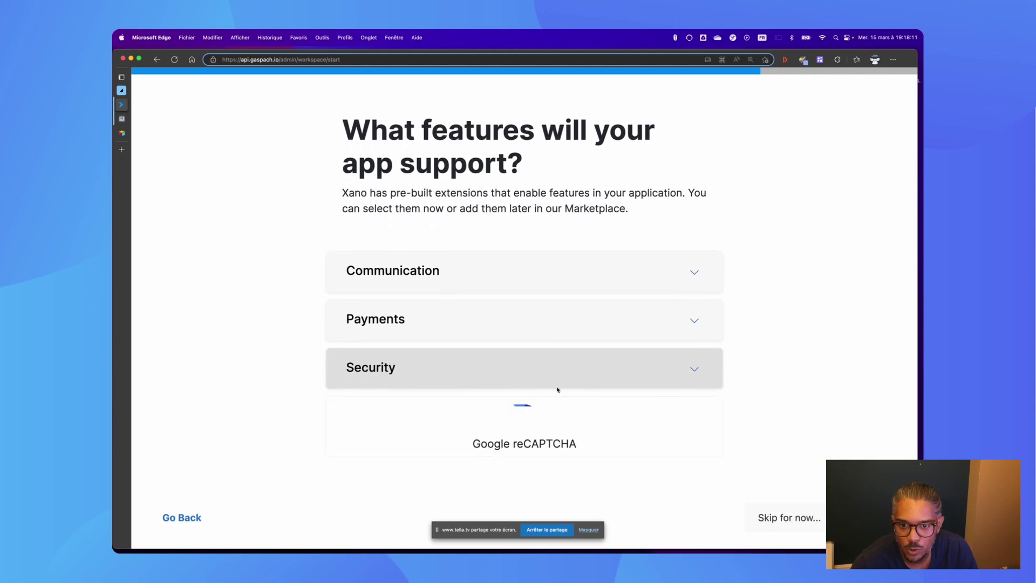
pyautogui.click(591, 376)
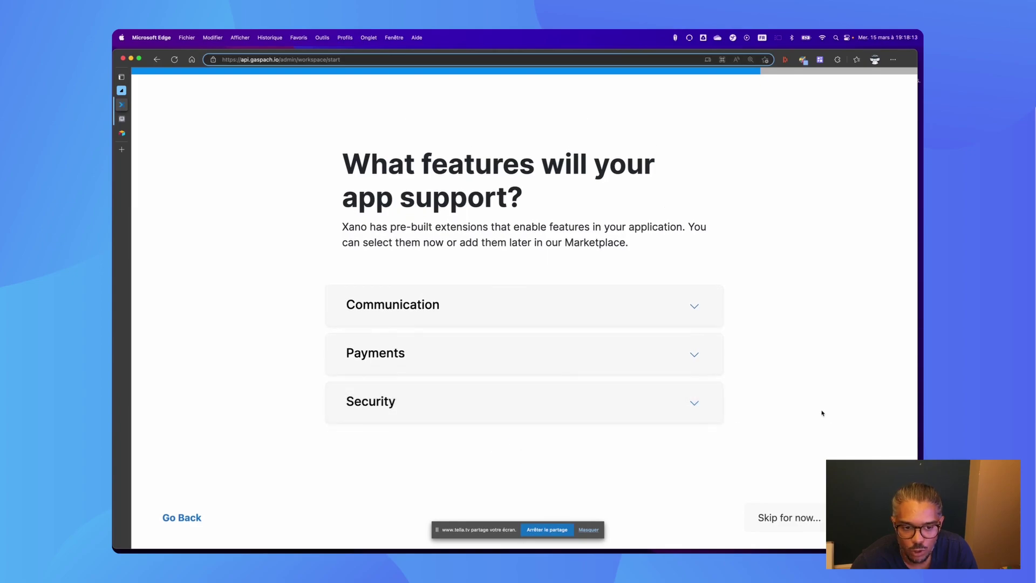
# Skip the extensions and create the workspace from the reviewed settings.
pyautogui.click(785, 527)
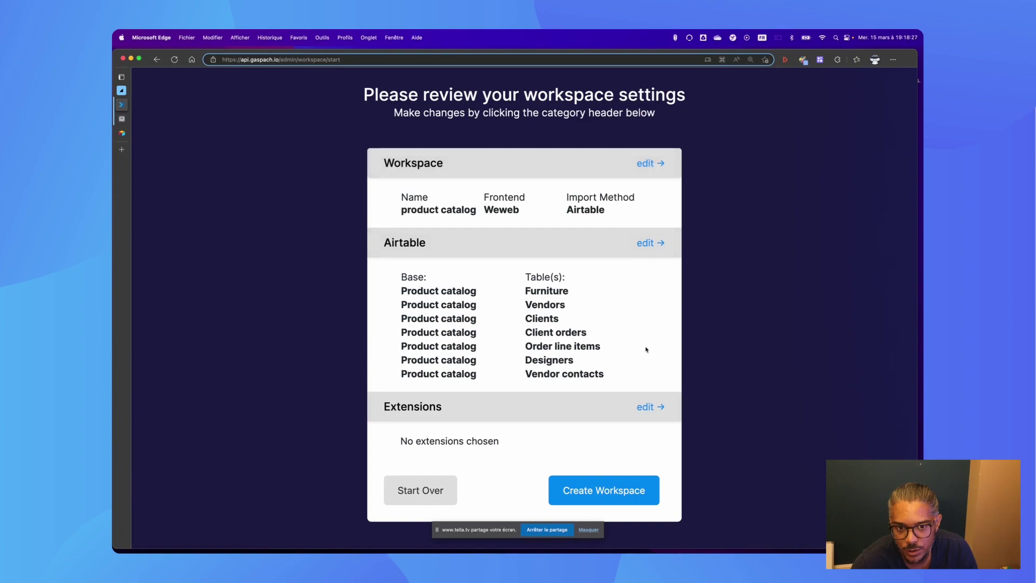
pyautogui.click(620, 492)
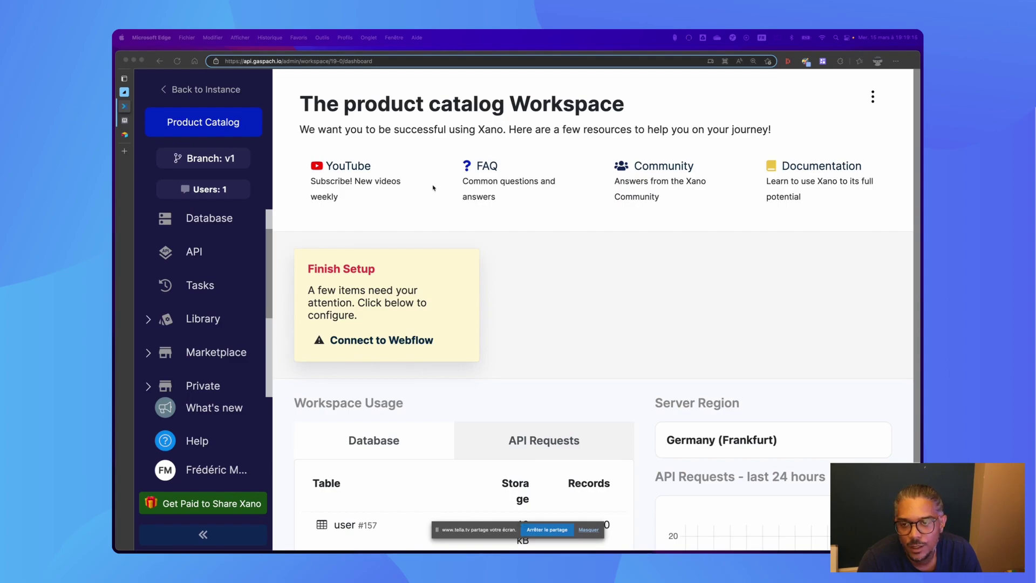
# Open the workspace's general settings and refresh the processing jobs to check the Airtable import.
pyautogui.scroll(-3, 501, 319)
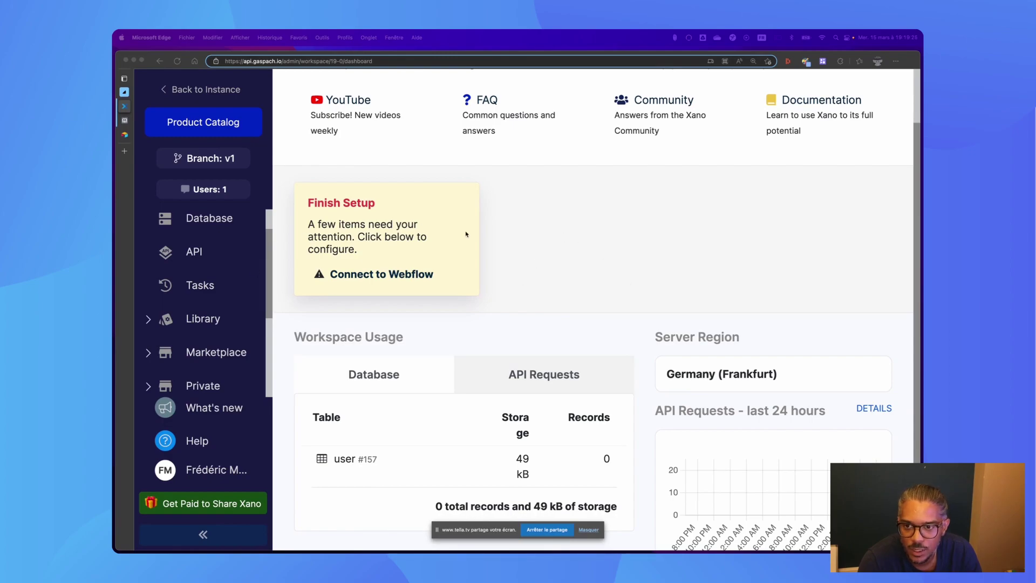
pyautogui.click(267, 258)
pyautogui.moveTo(268, 253); pyautogui.dragTo(265, 306)
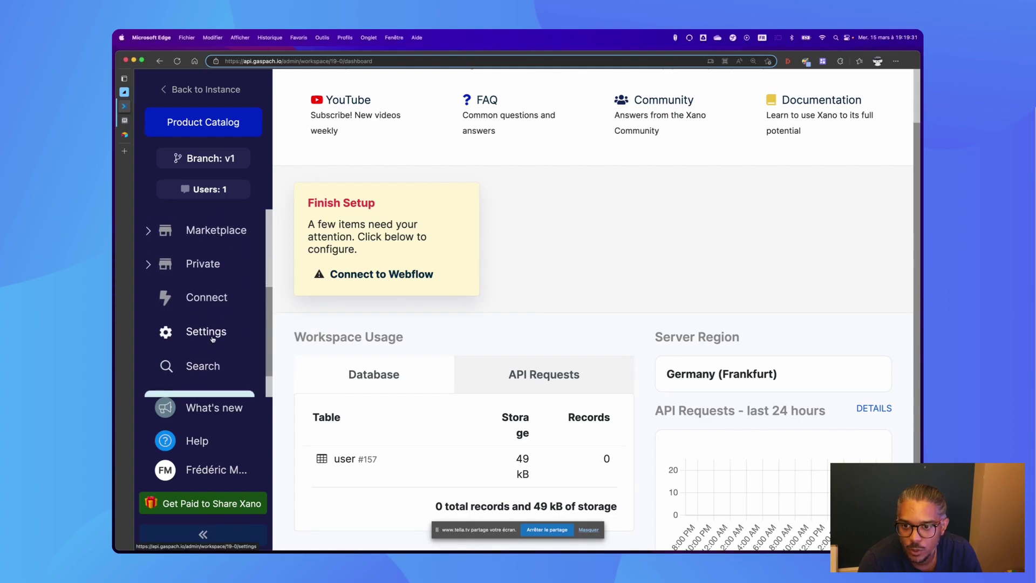
pyautogui.click(215, 340)
pyautogui.scroll(-5, 324, 313)
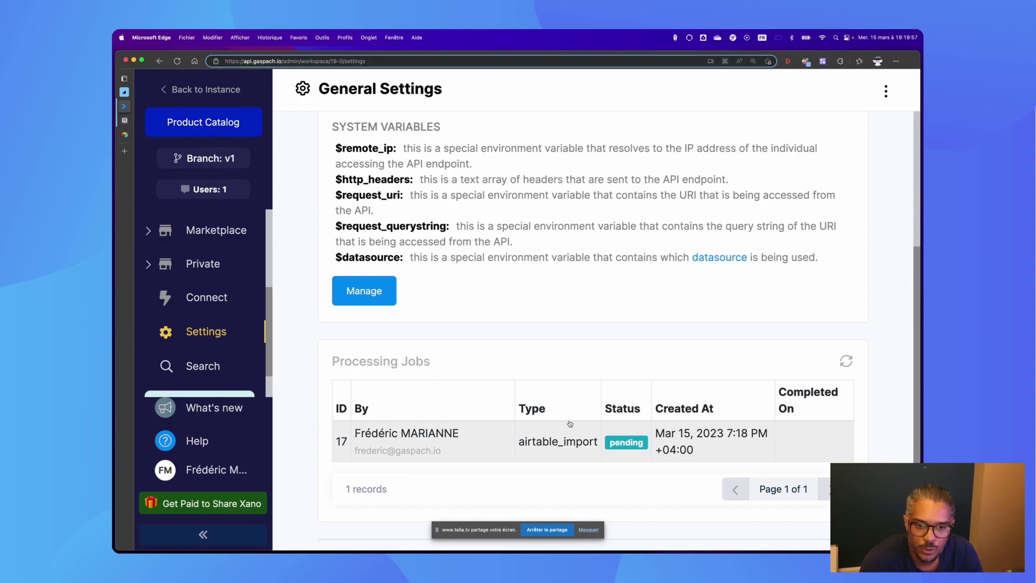
pyautogui.scroll(-1, 598, 412)
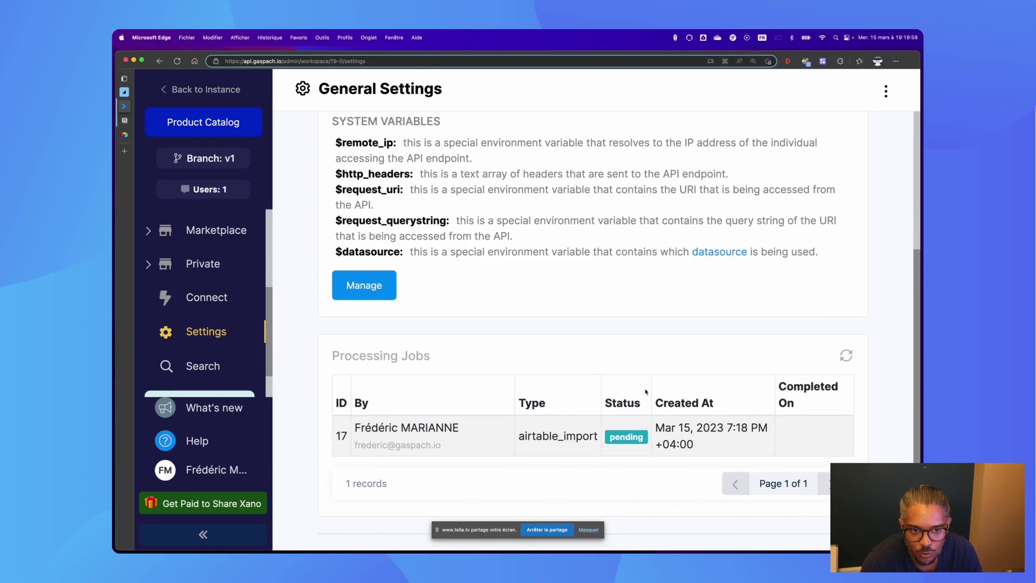
pyautogui.click(846, 356)
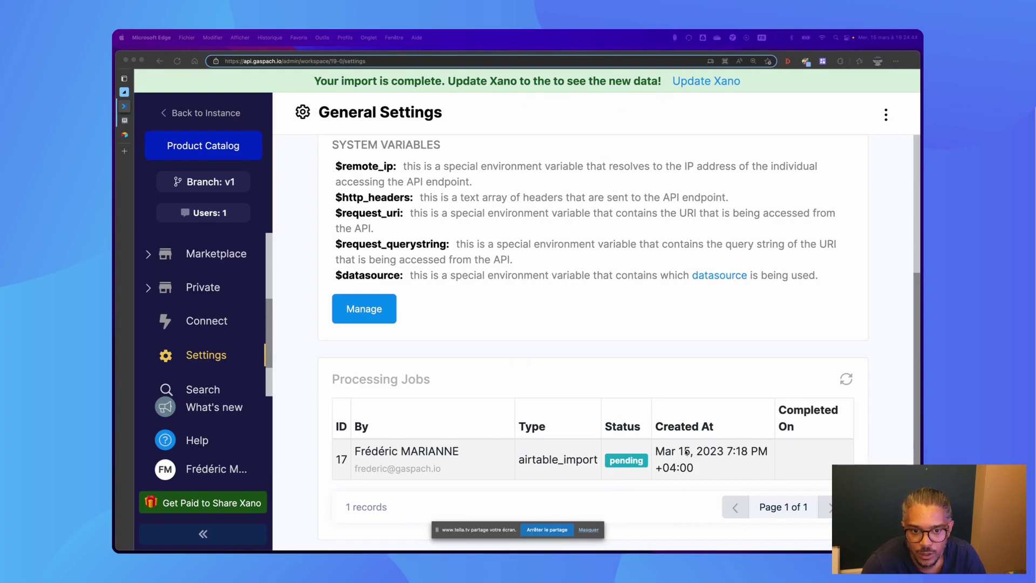
# Reload the settings page to update Xano and check the Airtable import job's status again.
pyautogui.click(177, 61)
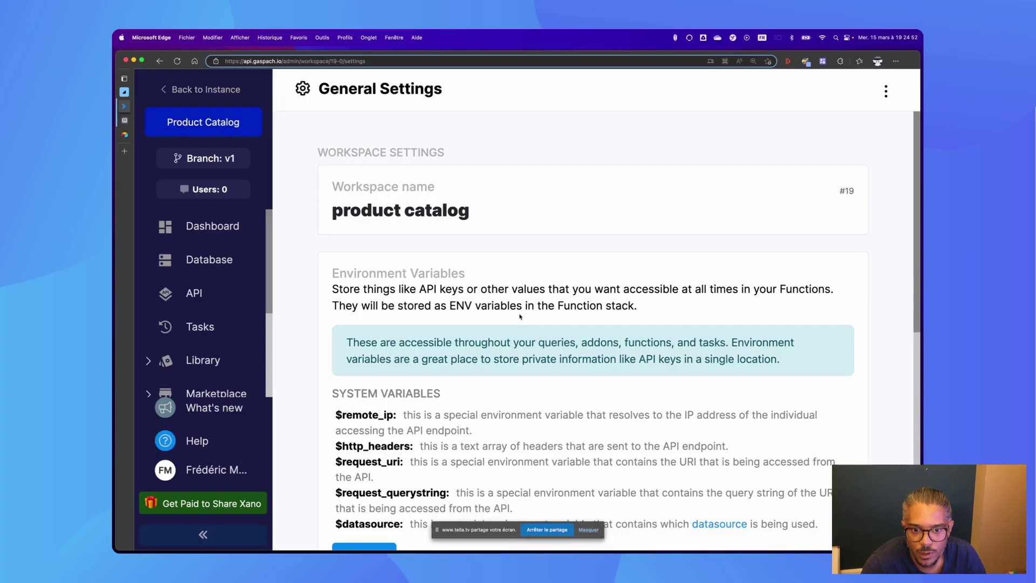
pyautogui.scroll(-10, 550, 305)
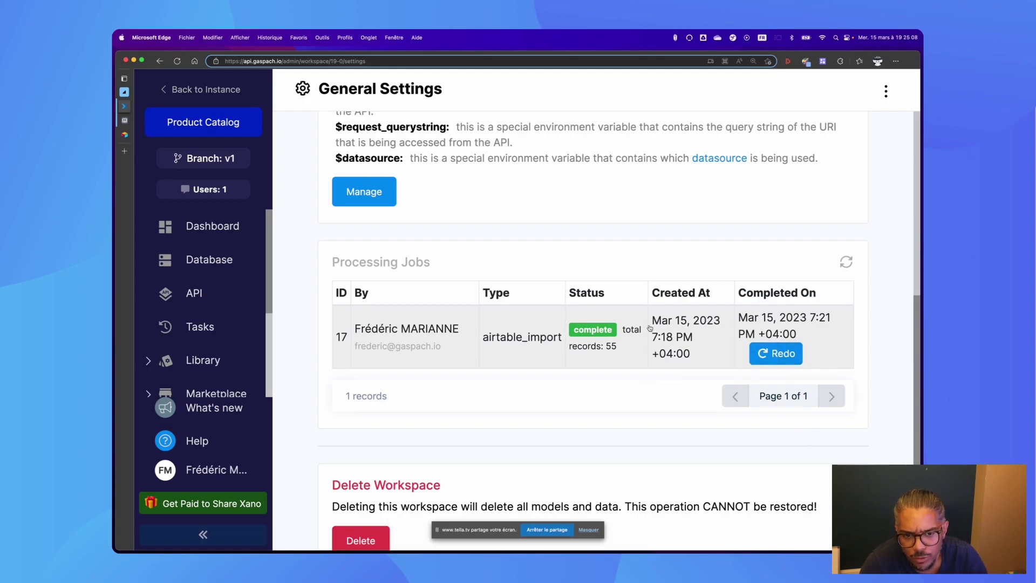
# Open the workspace's database and look through the schemas of the tables imported from Airtable.
pyautogui.scroll(2, 297, 228)
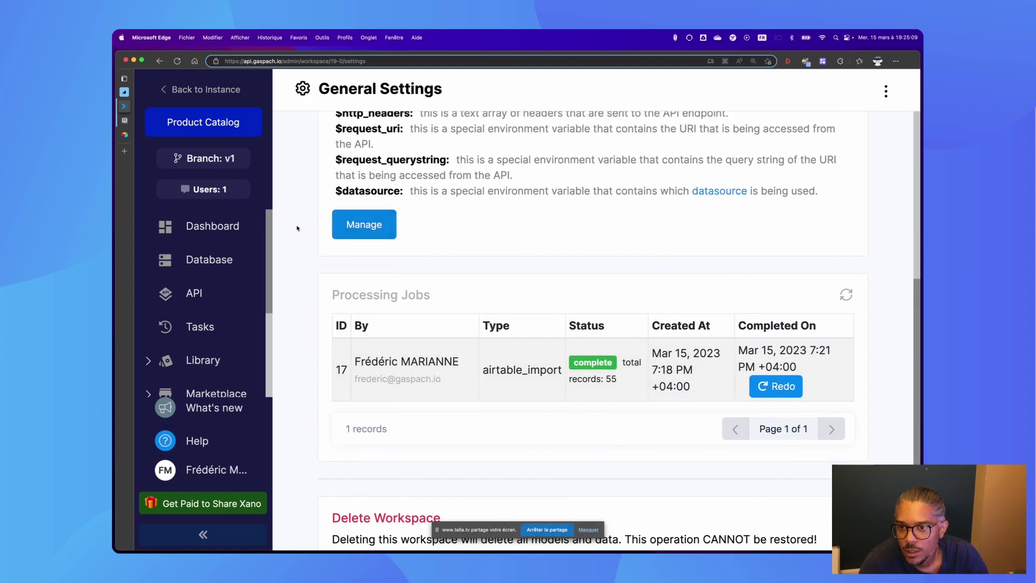
pyautogui.click(208, 260)
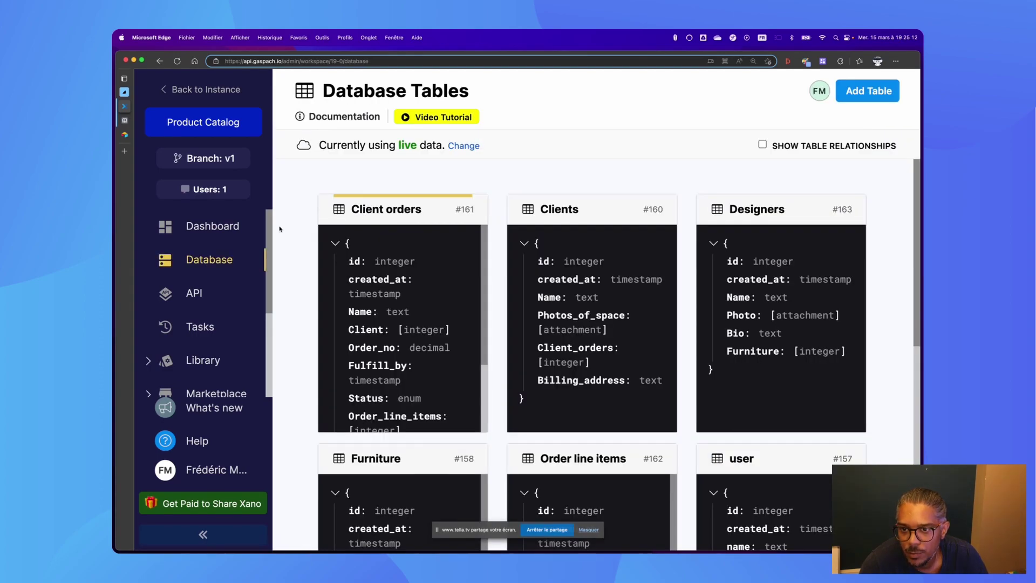
pyautogui.scroll(-1, 463, 224)
pyautogui.scroll(-6, 463, 223)
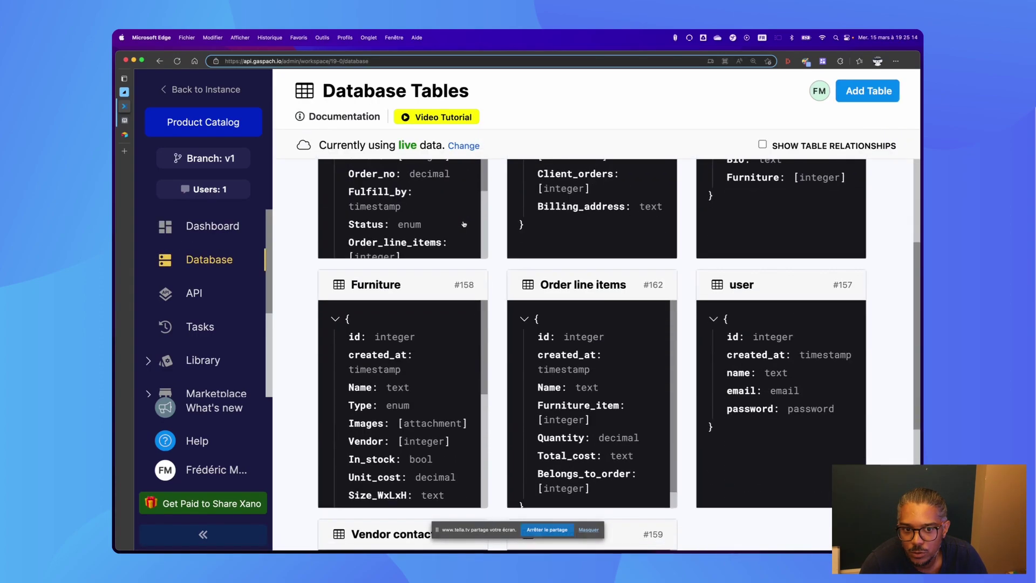
pyautogui.scroll(3, 463, 223)
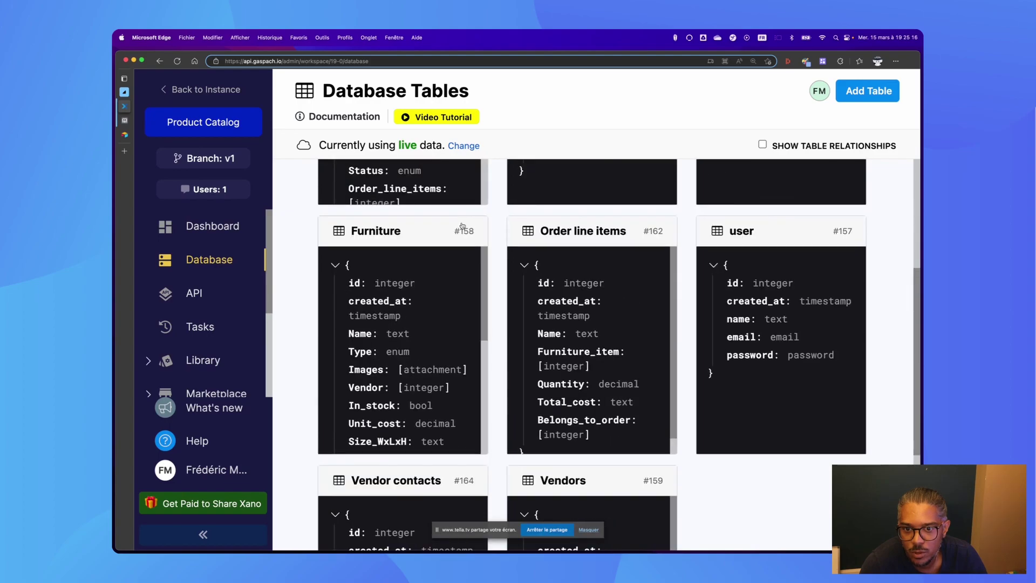
# Open the Furniture table and examine its imported records, including the images, vendor links, stock, cost and size fields.
pyautogui.click(463, 229)
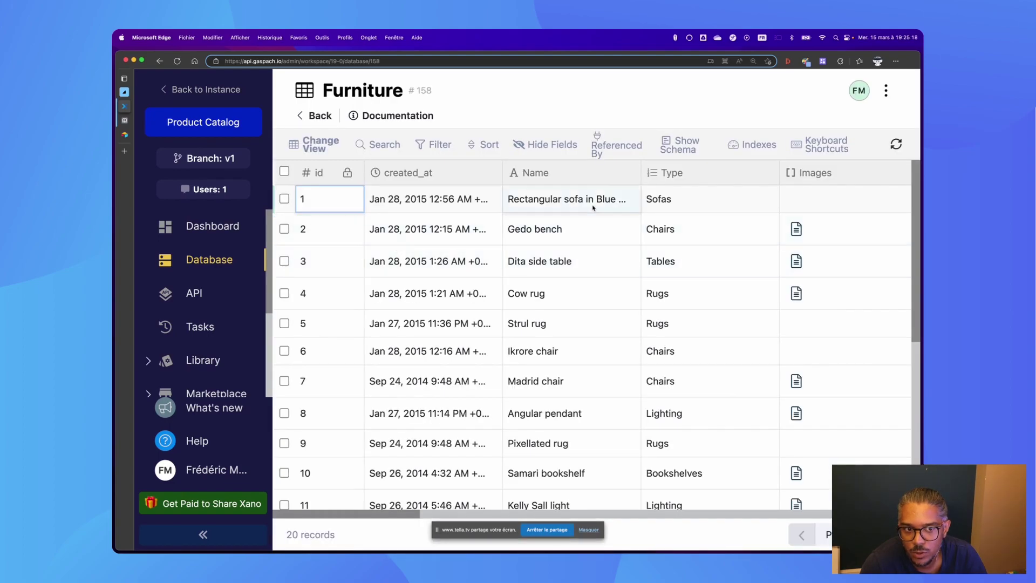
pyautogui.scroll(-6, 603, 194)
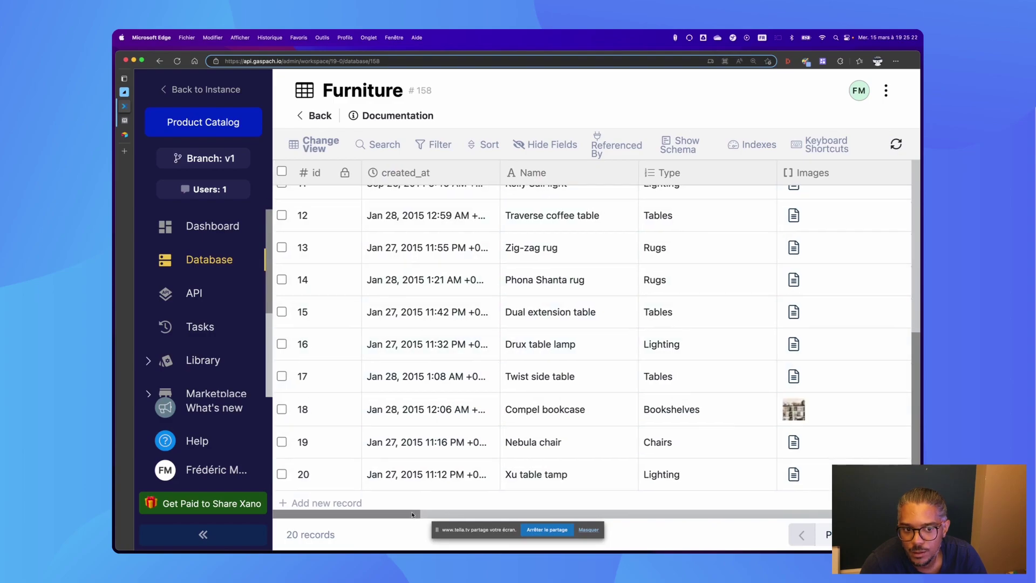
pyautogui.moveTo(412, 513); pyautogui.dragTo(500, 513)
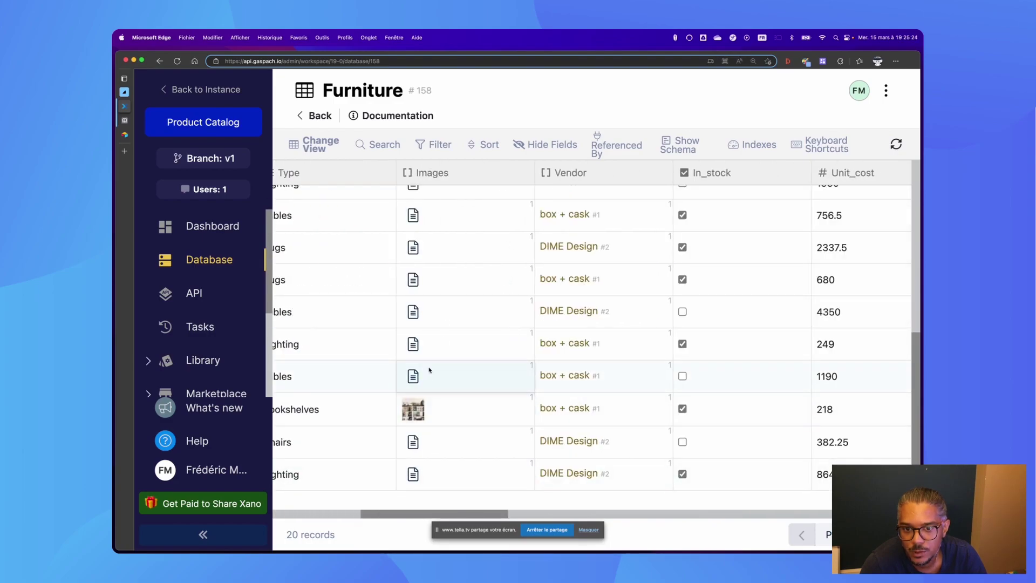
pyautogui.scroll(7, 426, 367)
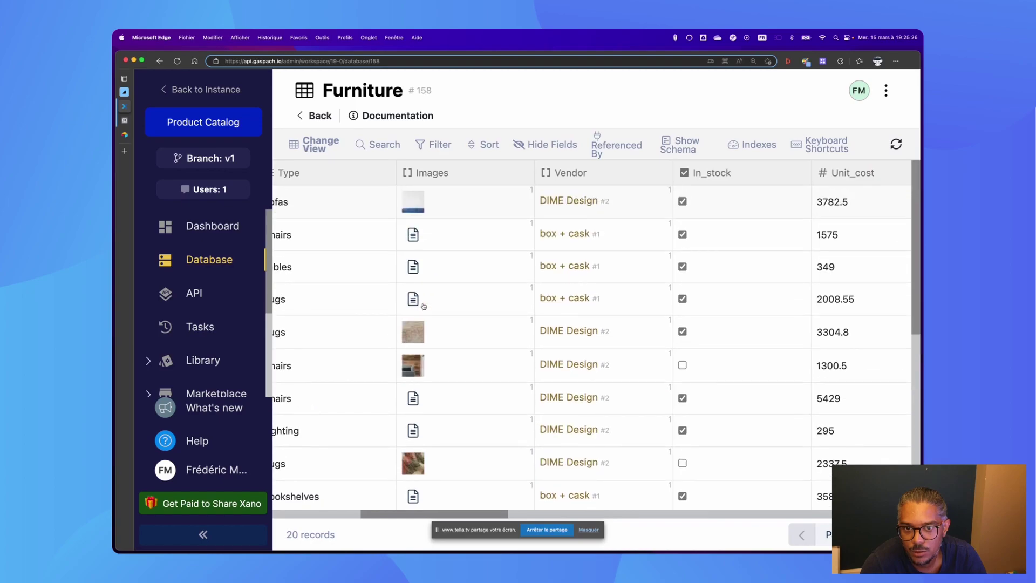
pyautogui.moveTo(467, 514); pyautogui.dragTo(505, 514)
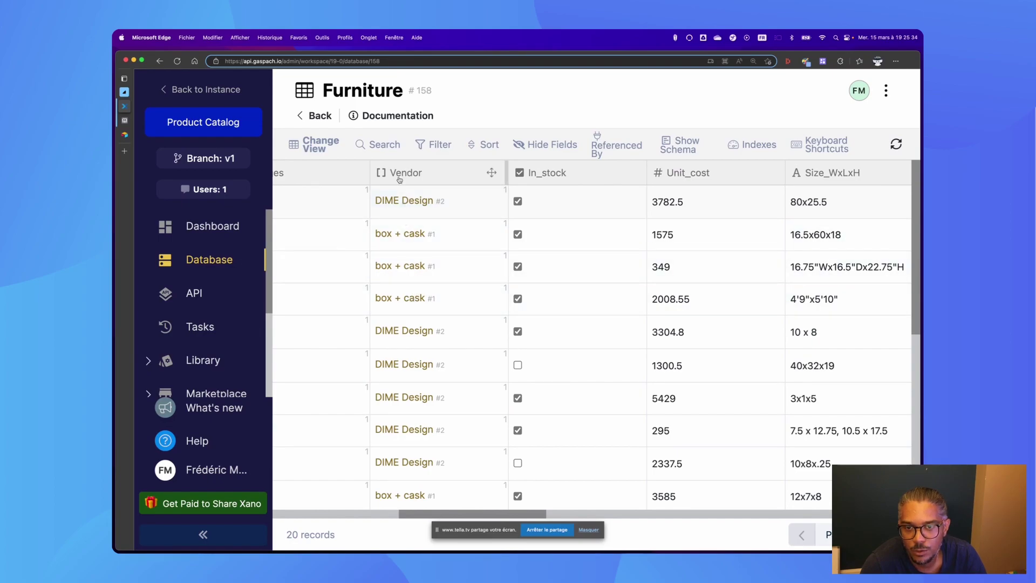
pyautogui.moveTo(451, 515); pyautogui.dragTo(405, 518)
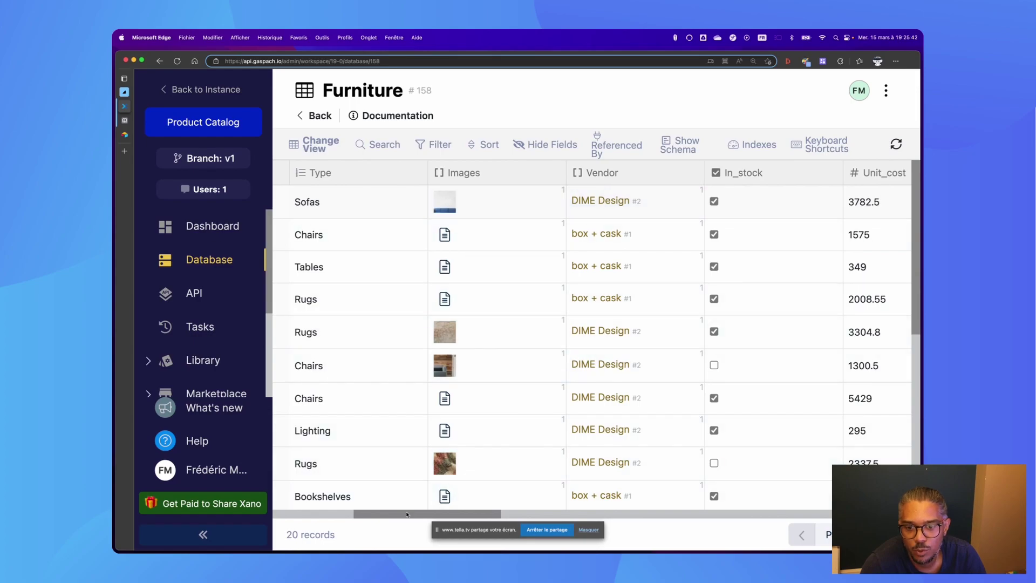
pyautogui.moveTo(406, 513)
pyautogui.mouseDown()
pyautogui.moveTo(325, 514)
pyautogui.moveTo(405, 514)
pyautogui.moveTo(392, 514)
pyautogui.mouseUp()
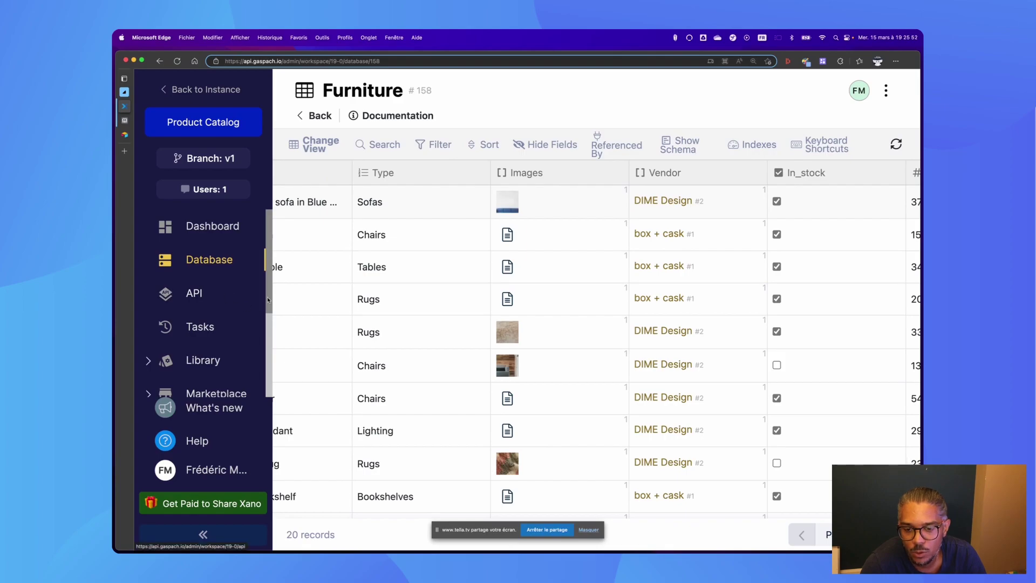
# Return to the database tables overview and display the table relationships to examine how the imported tables are linked.
pyautogui.click(221, 264)
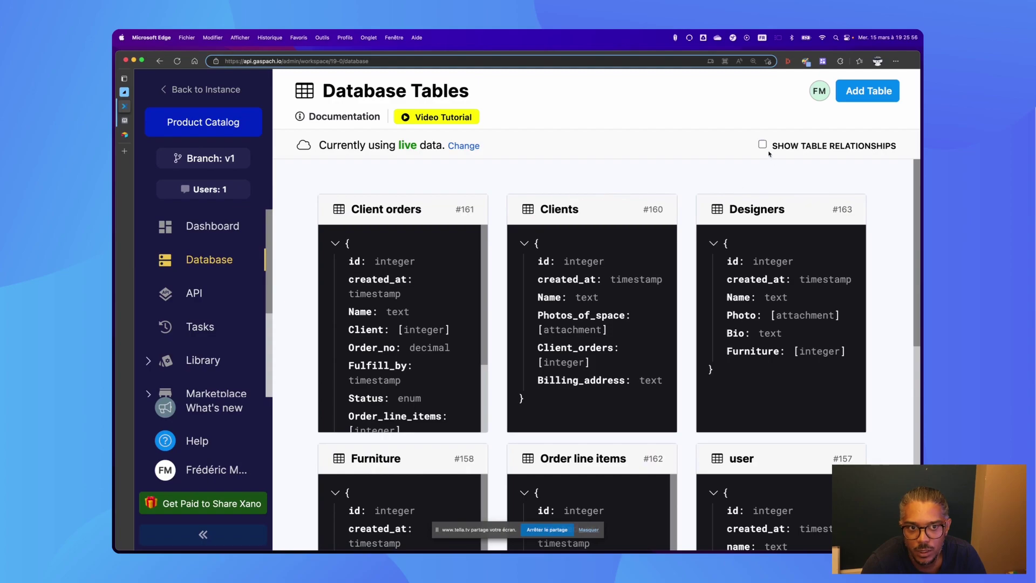
pyautogui.click(762, 145)
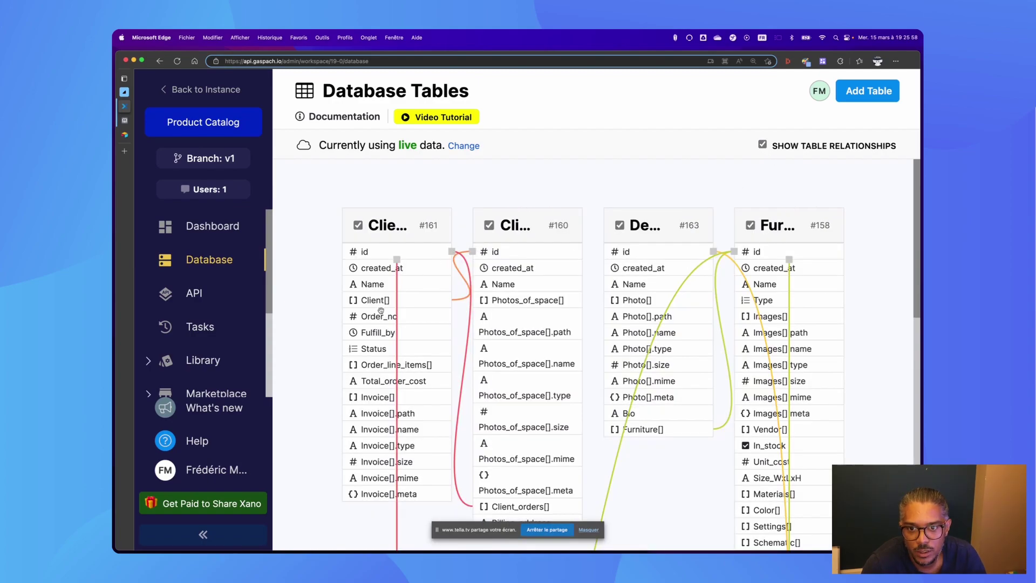
pyautogui.scroll(-10, 483, 316)
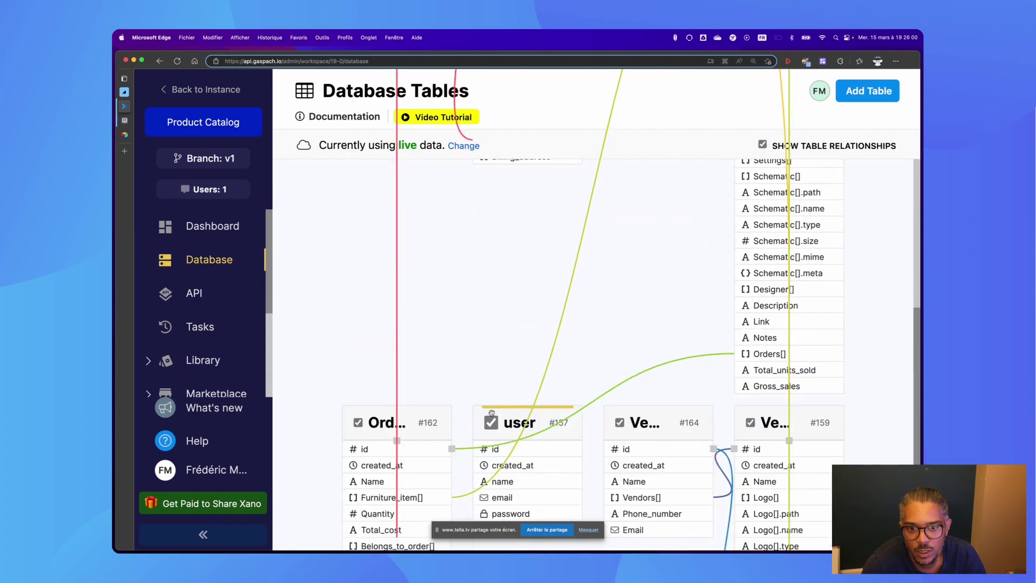
pyautogui.scroll(10, 492, 415)
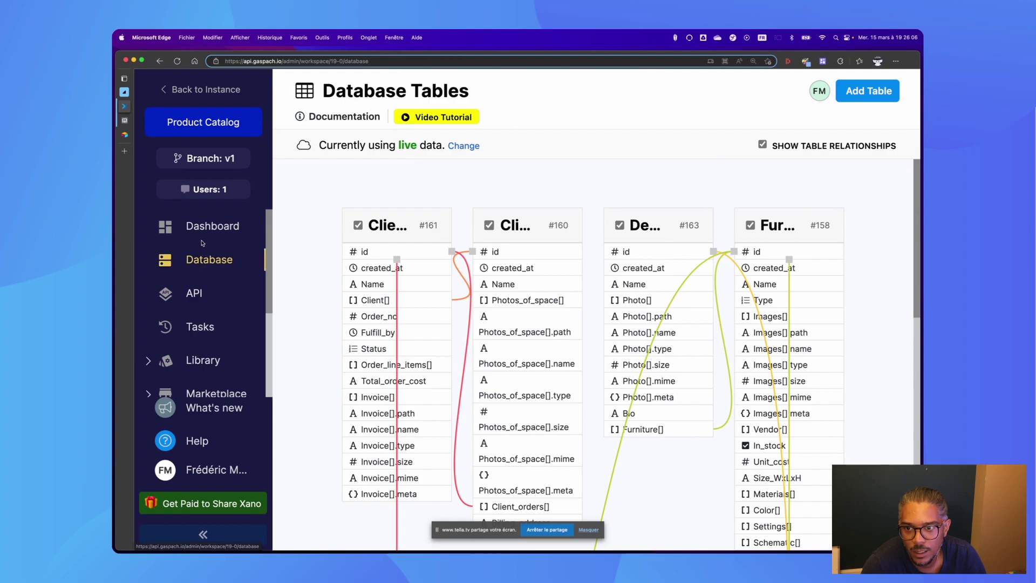
# Open the Default API group and review its existing authentication and user endpoints.
pyautogui.click(190, 298)
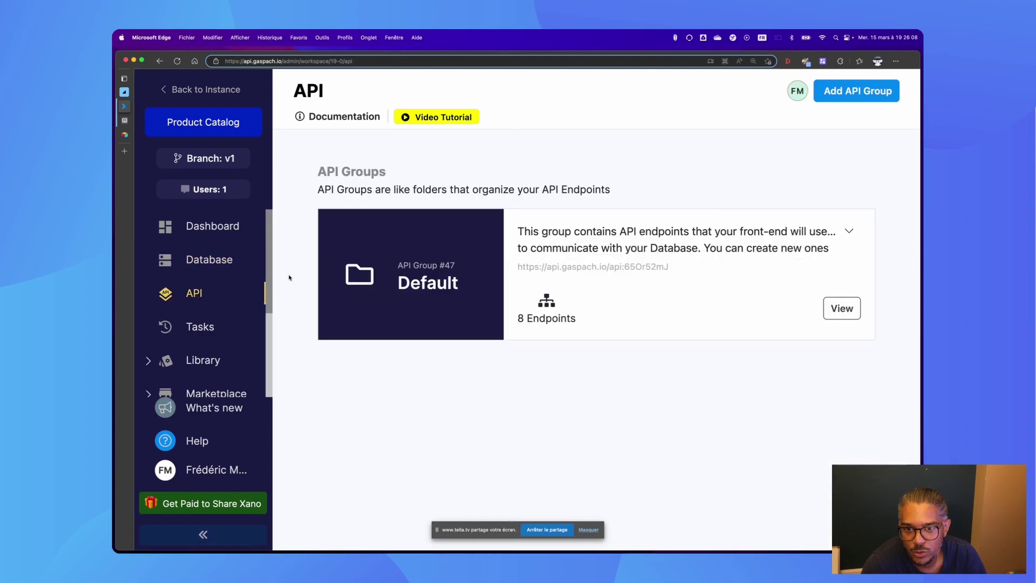
pyautogui.click(402, 277)
pyautogui.scroll(-5, 469, 243)
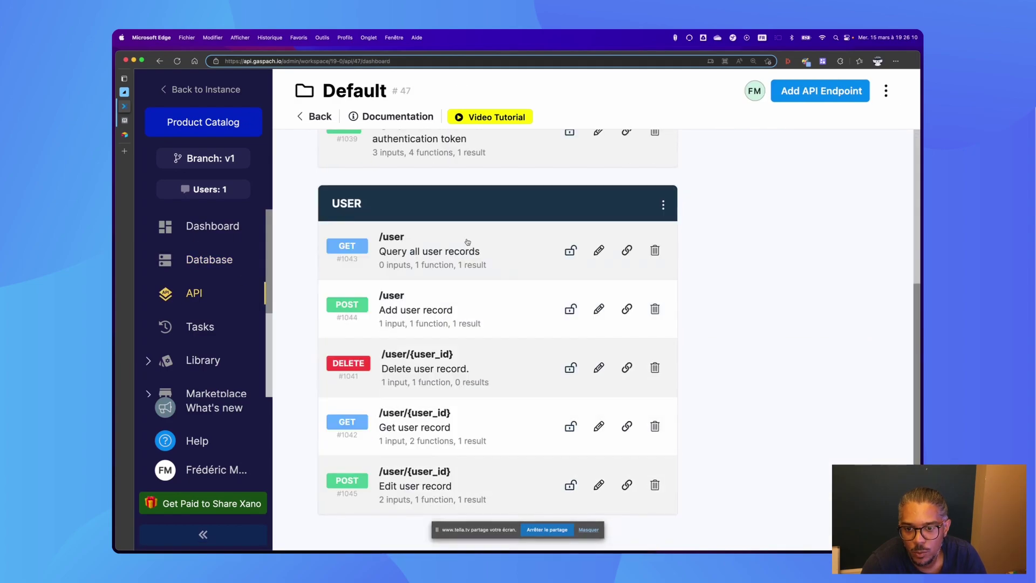
pyautogui.scroll(5, 467, 241)
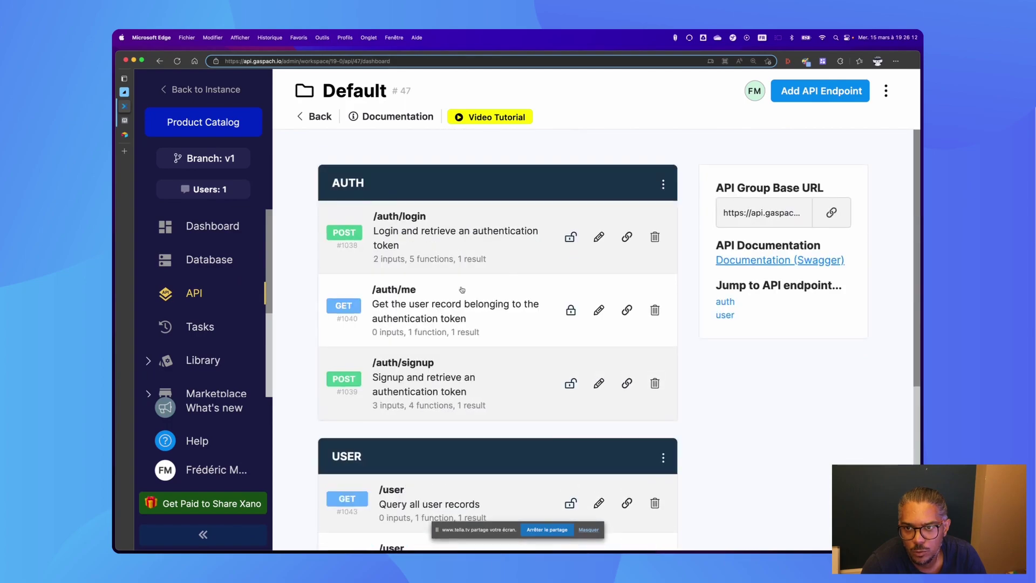
pyautogui.scroll(-1, 422, 349)
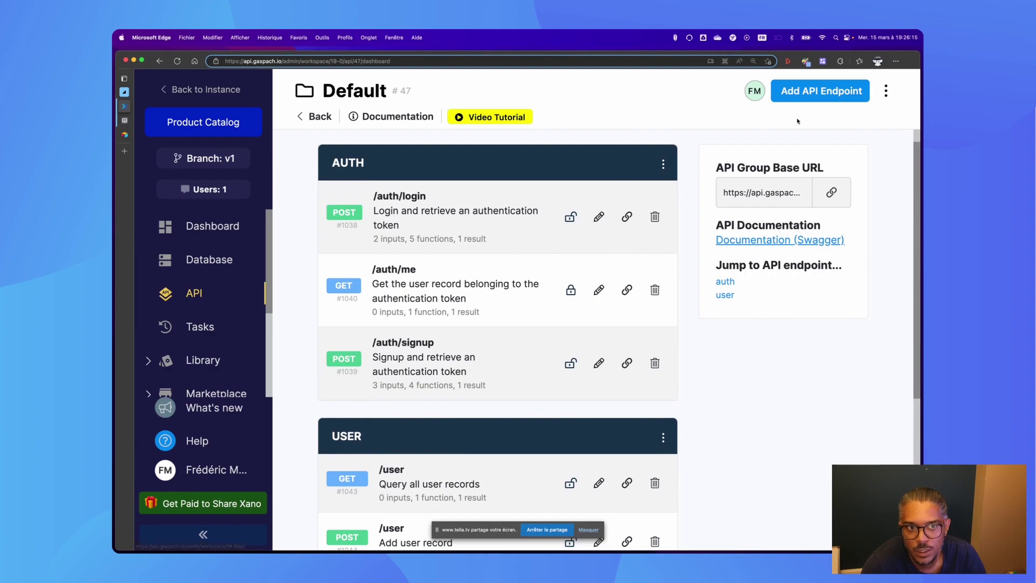
# Add a CRUD endpoint named furniture that queries all Furniture records with the GET verb and authentication disabled.
pyautogui.click(809, 92)
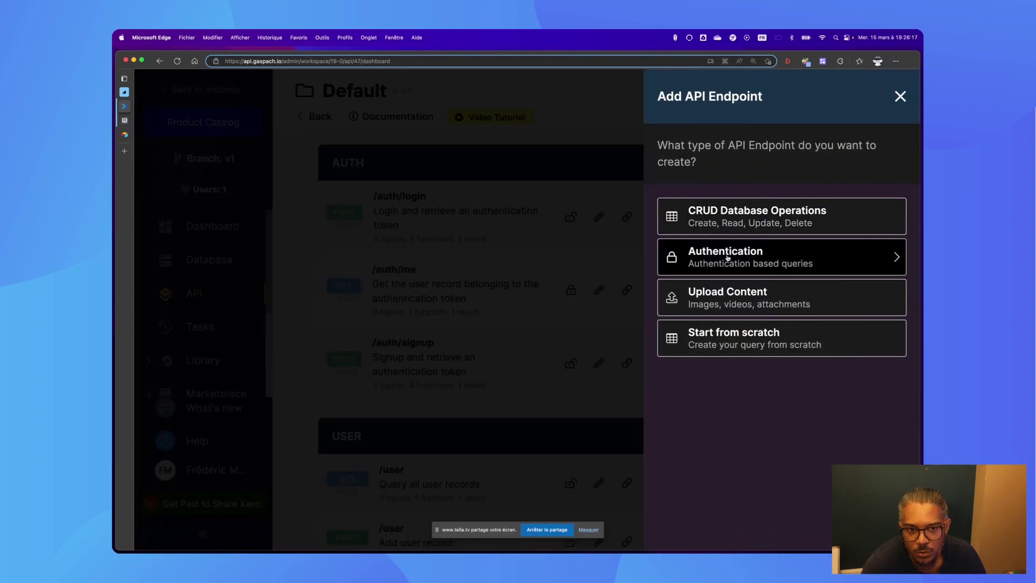
pyautogui.click(733, 221)
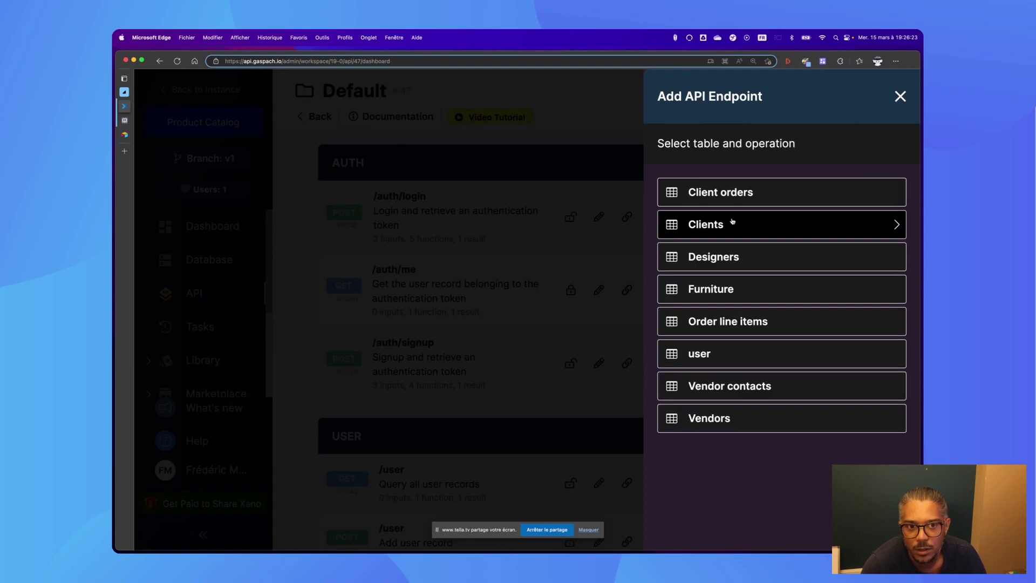
pyautogui.click(723, 290)
pyautogui.click(734, 204)
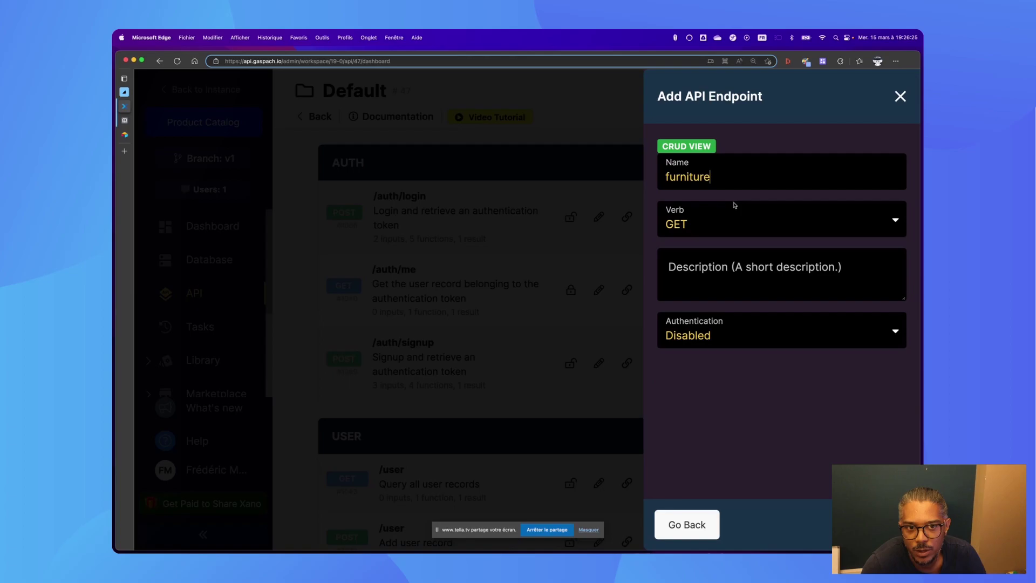
pyautogui.click(885, 525)
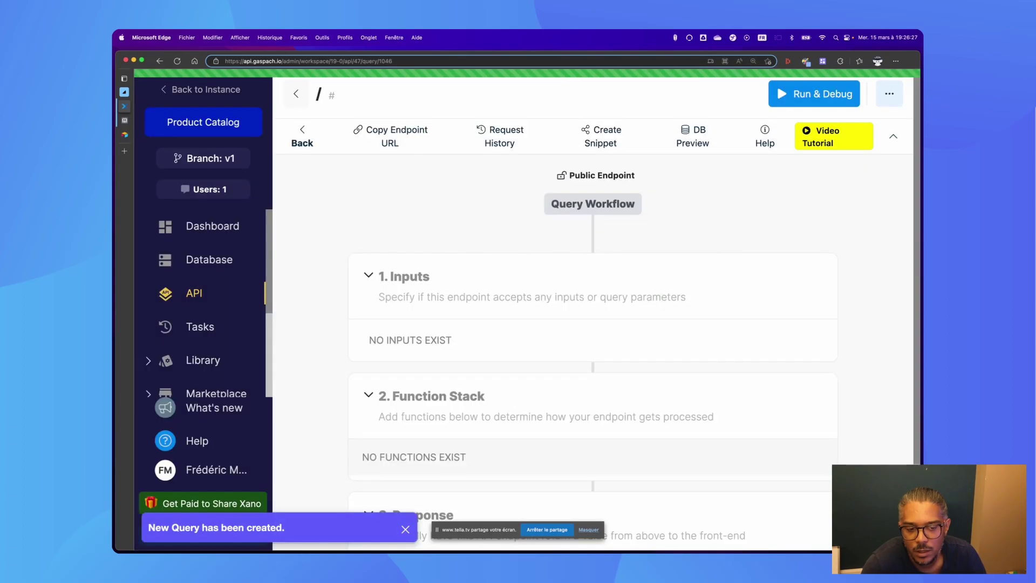
# Test the /furniture endpoint with Run & Debug, read through the returned furniture records and close the result.
pyautogui.click(813, 94)
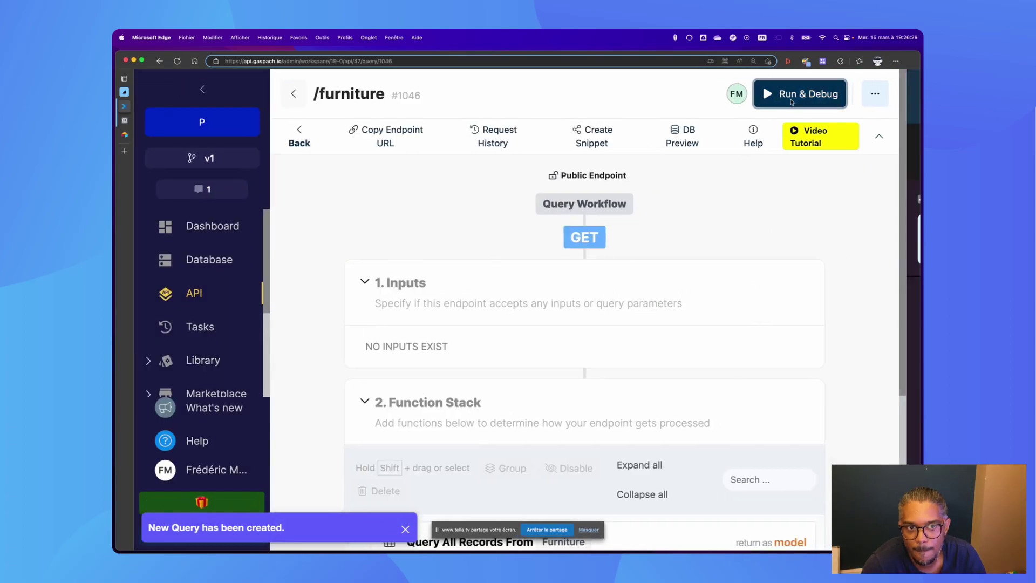
pyautogui.click(874, 523)
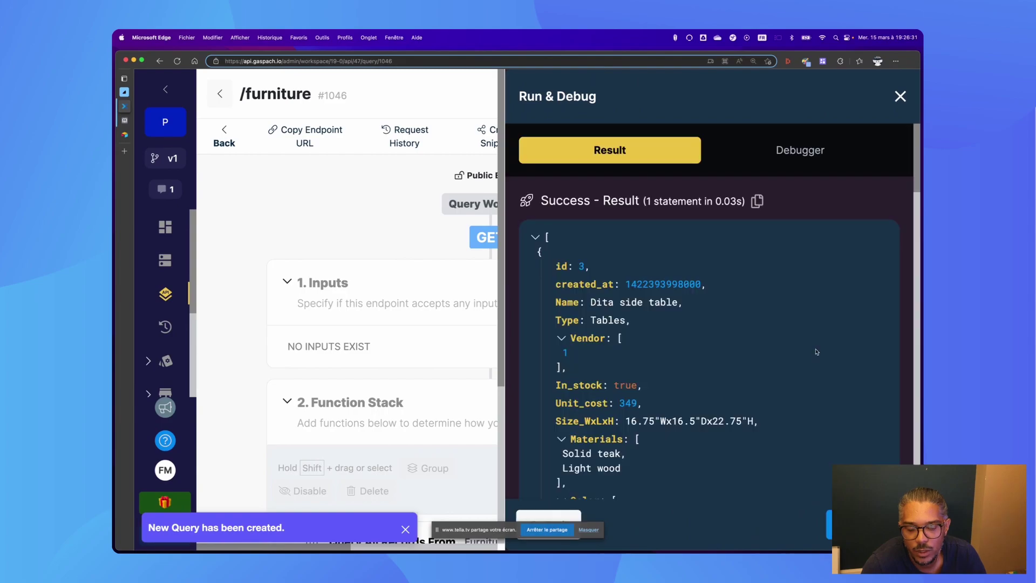
pyautogui.scroll(-15, 749, 265)
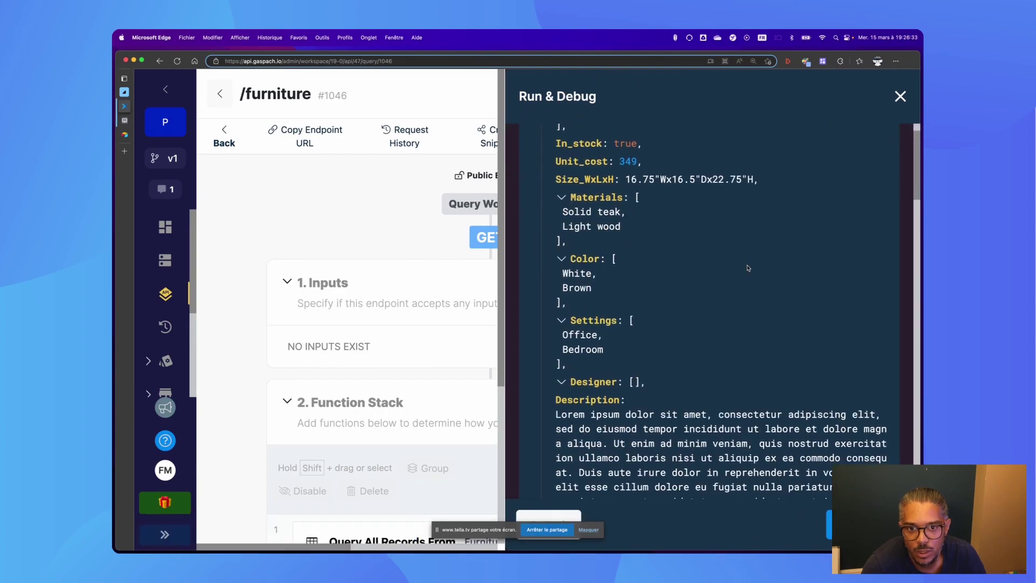
pyautogui.scroll(-10, 748, 268)
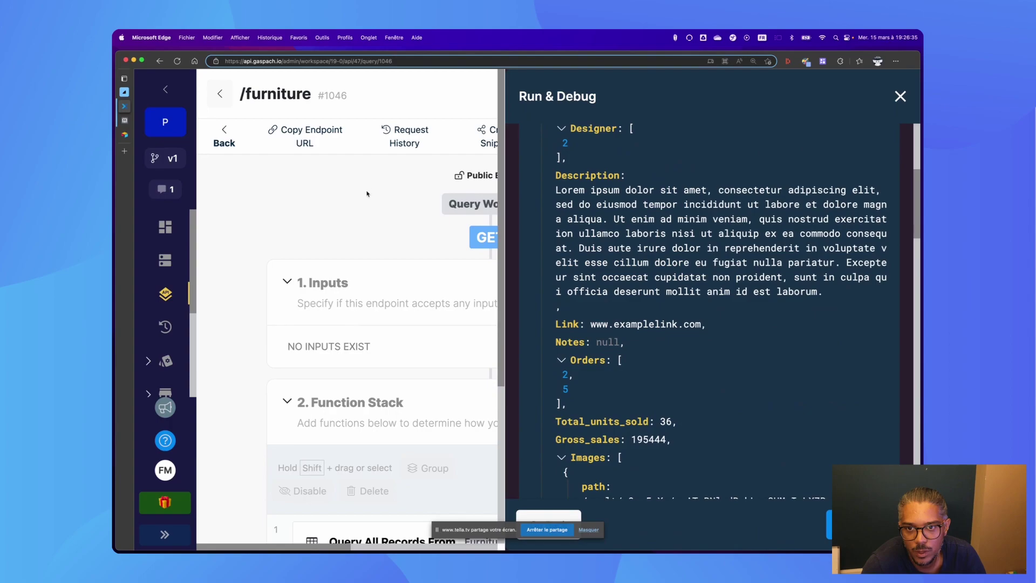
pyautogui.click(899, 96)
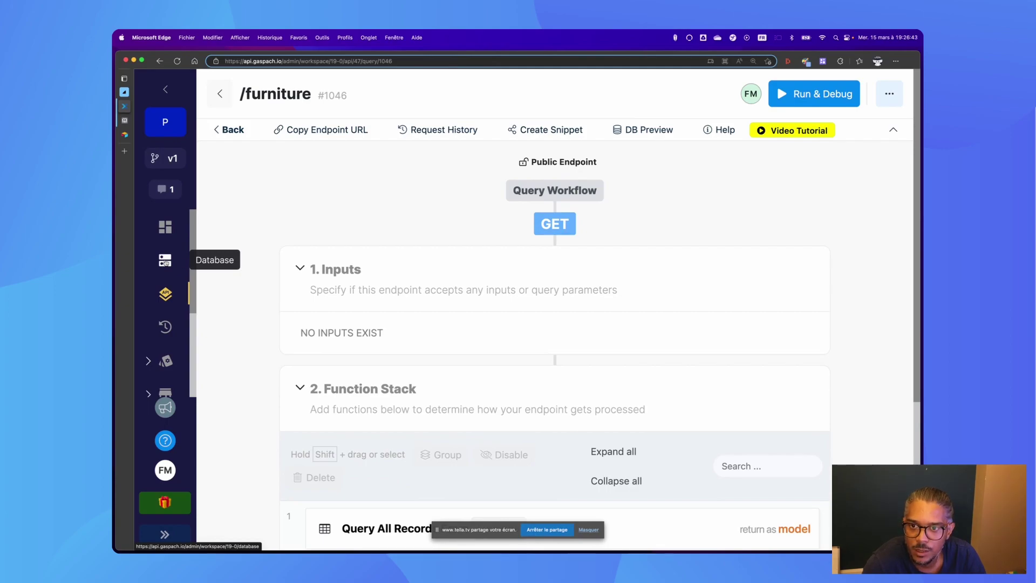
# Return to the Default API group and find the new furniture endpoint among the listed endpoints.
pyautogui.click(217, 101)
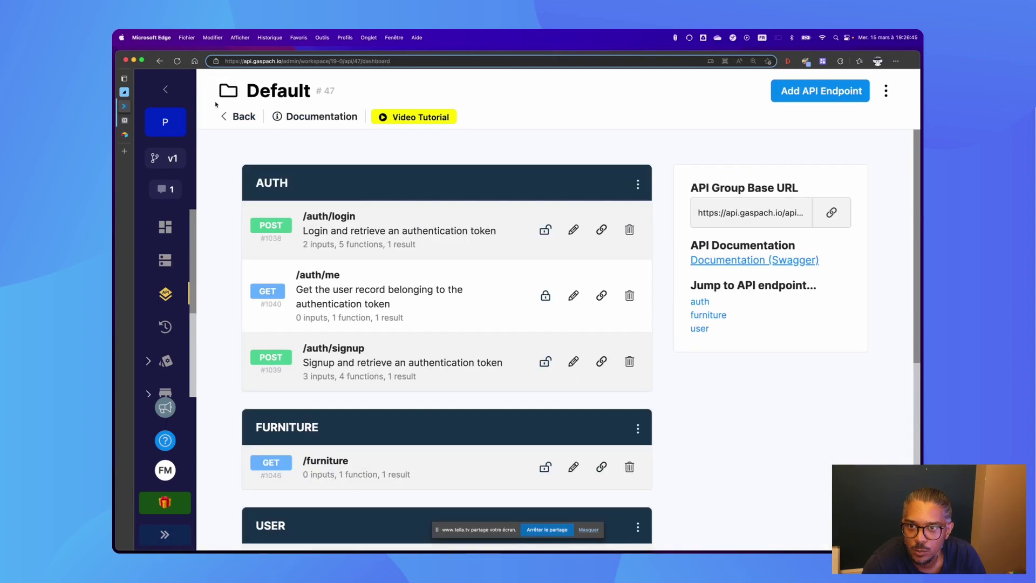
pyautogui.scroll(-2, 424, 273)
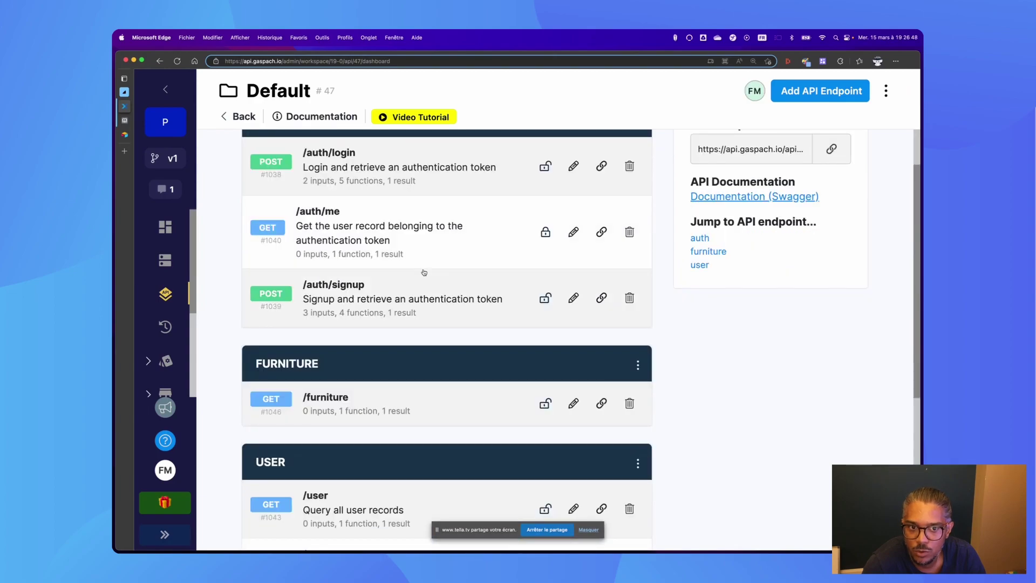